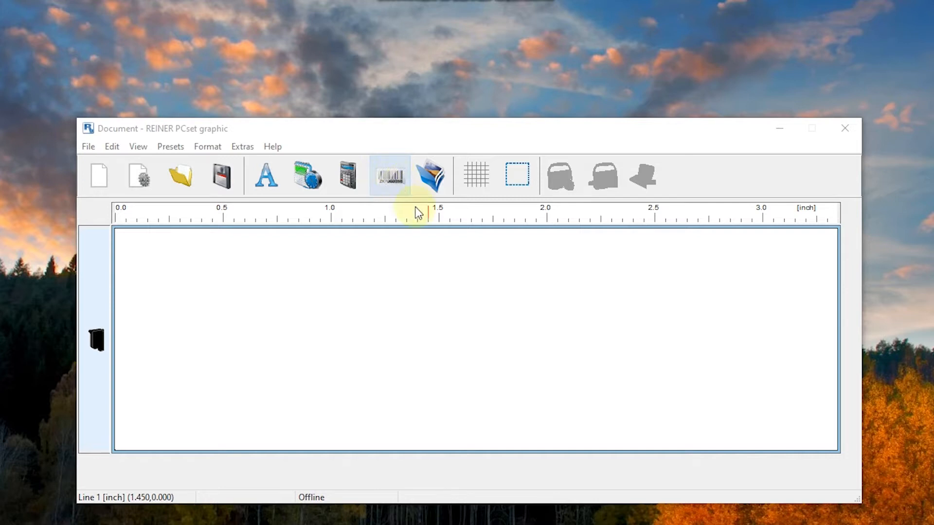
# - Open the barcode format settings
pyautogui.rightClick(389, 181)
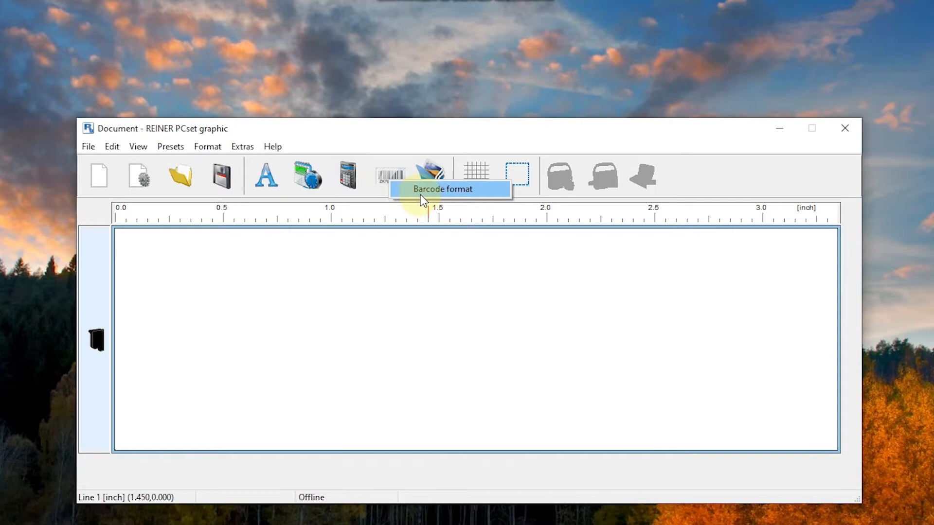
pyautogui.click(428, 189)
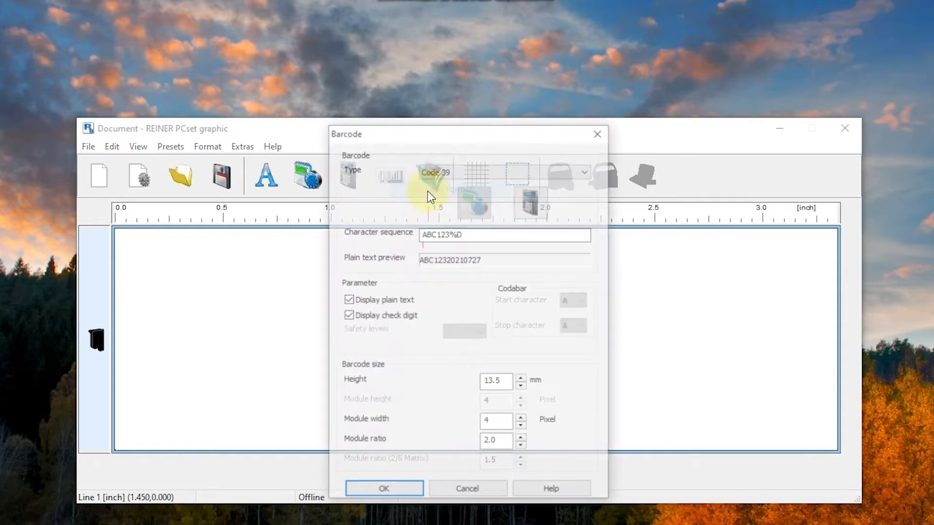
# - Try the barcode types 2/5 Interleaved and EAN8
pyautogui.click(446, 177)
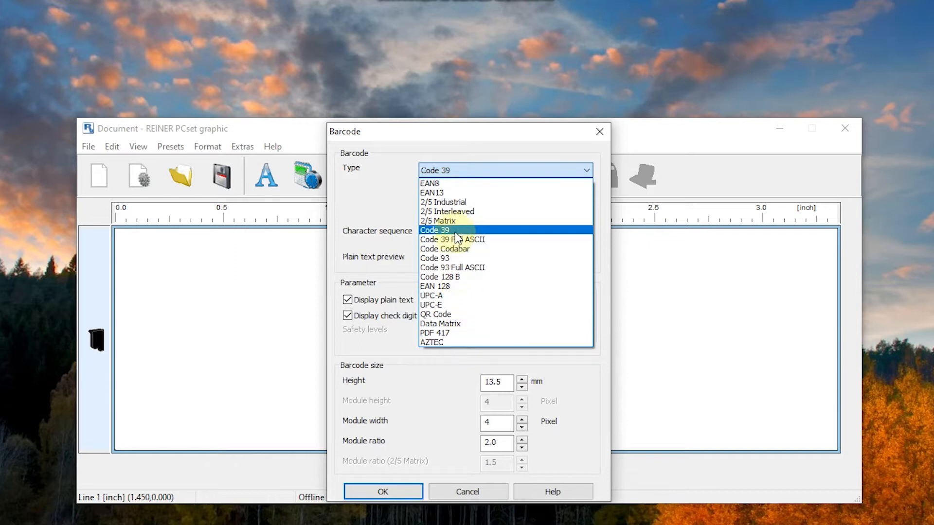
pyautogui.click(471, 214)
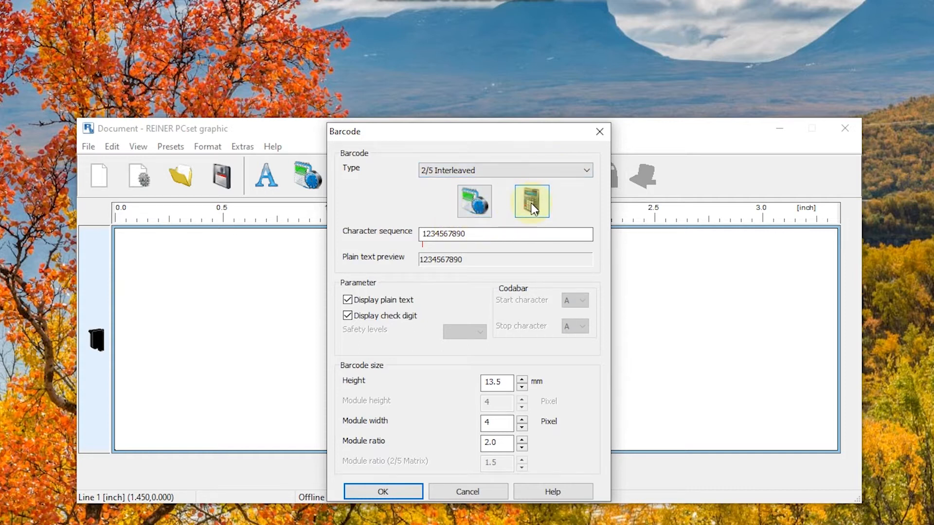
pyautogui.click(430, 170)
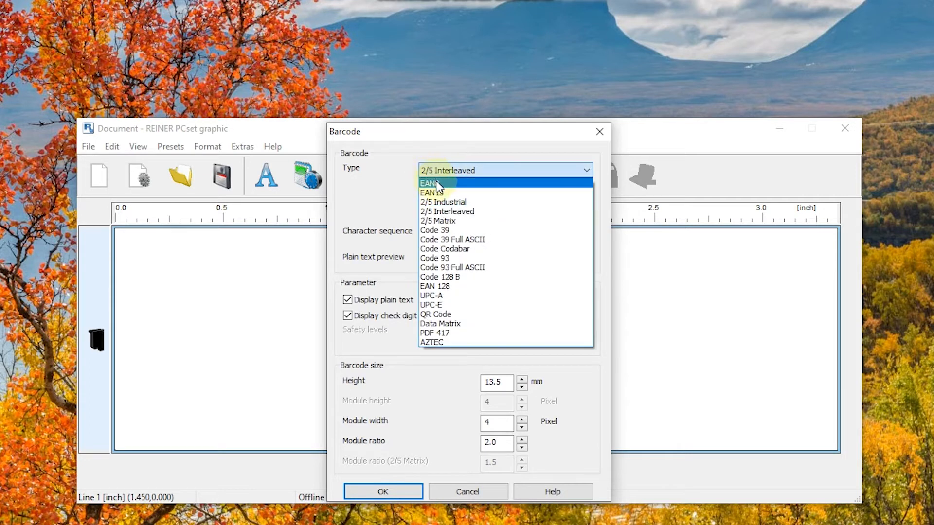
pyautogui.click(437, 184)
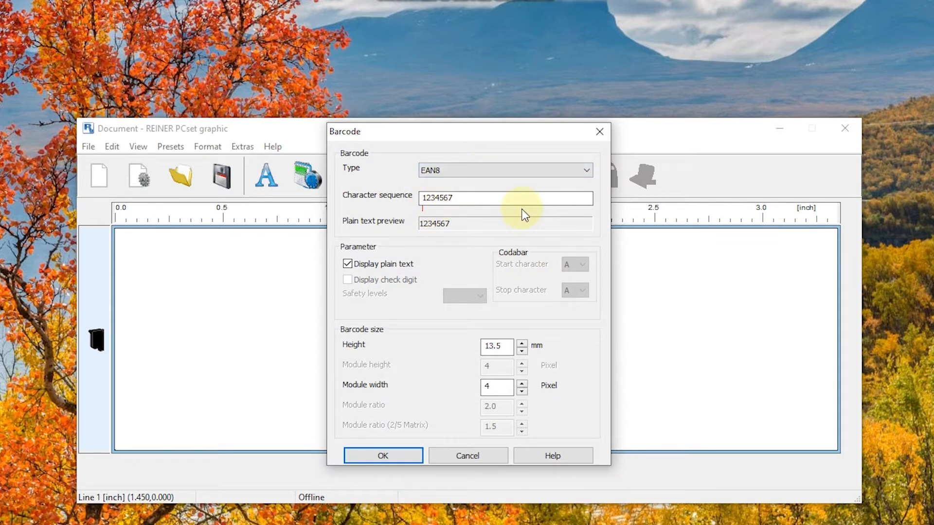
# - Set the barcode type to Code 39 and clear its character sequence
pyautogui.click(492, 172)
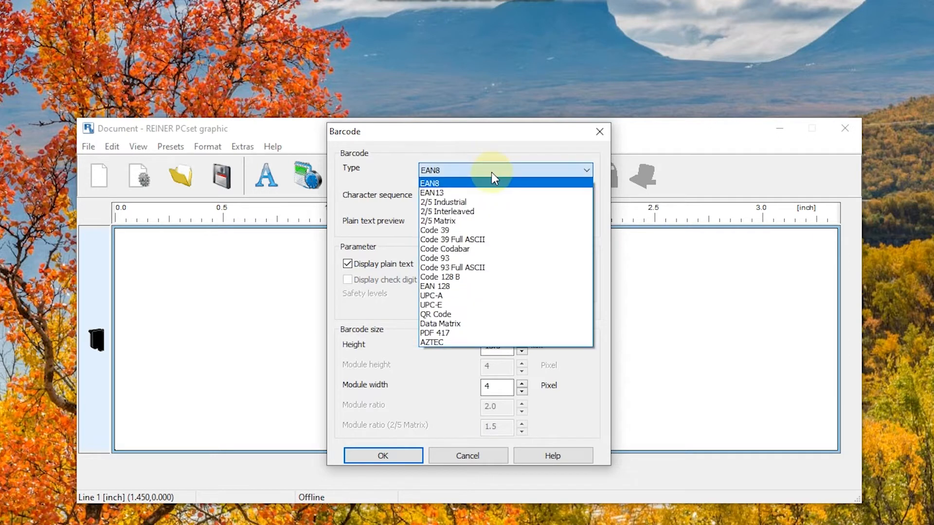
pyautogui.click(477, 230)
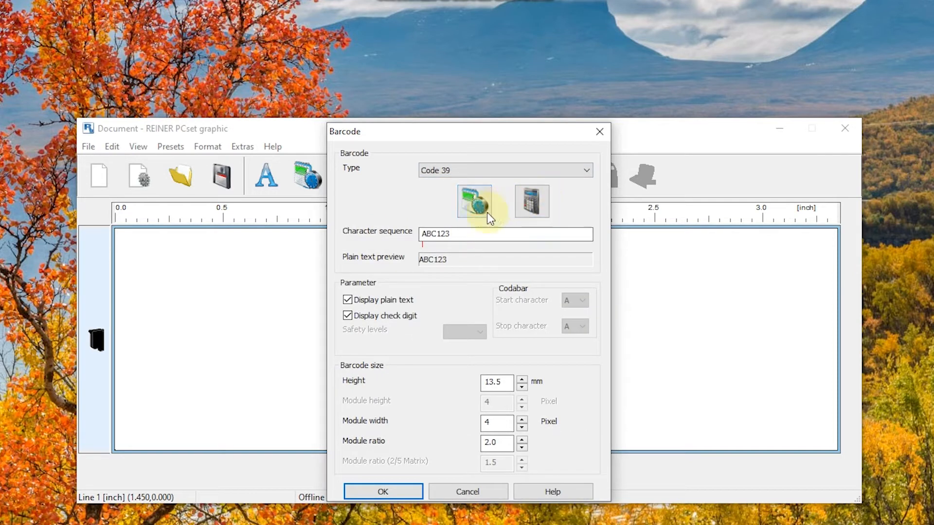
pyautogui.click(453, 233)
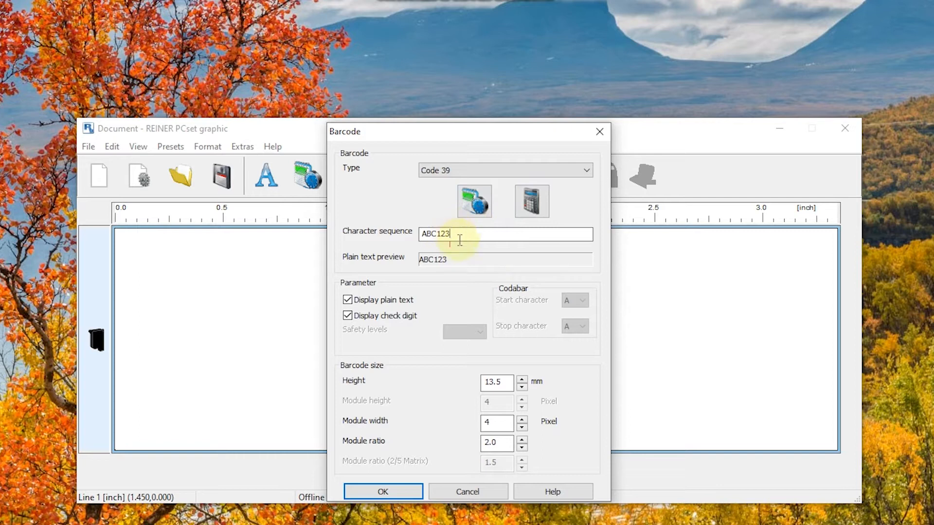
pyautogui.press('BackSpace')
pyautogui.press('BackSpace')
pyautogui.press('BackSpace')
pyautogui.press('BackSpace')
pyautogui.press('BackSpace')
pyautogui.press('BackSpace')
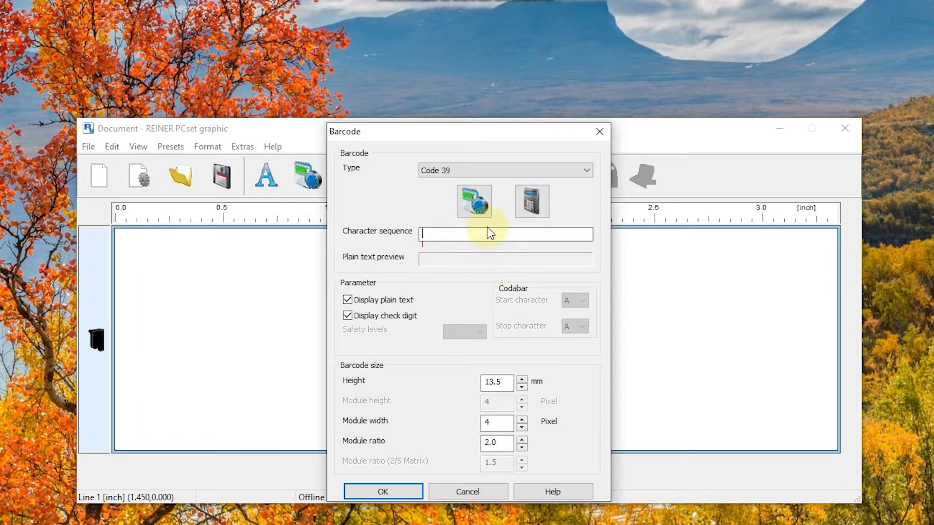
# - Open the barcode's date/time format settings and set the format to MMddyyyy
pyautogui.click(471, 204)
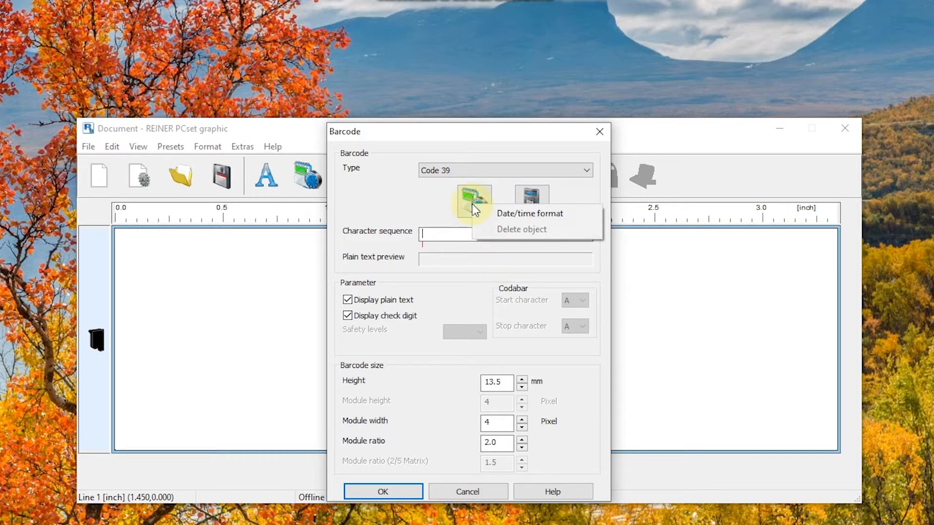
pyautogui.click(494, 216)
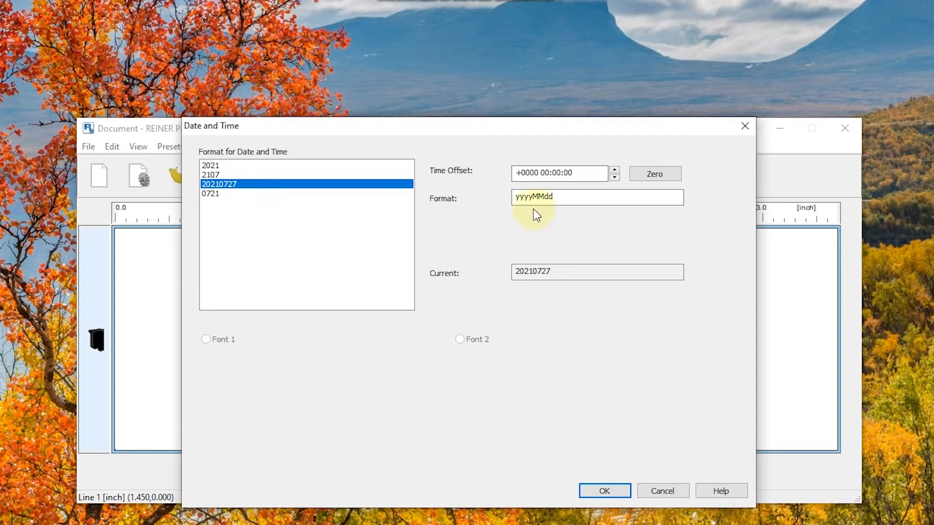
pyautogui.moveTo(555, 196); pyautogui.dragTo(495, 214)
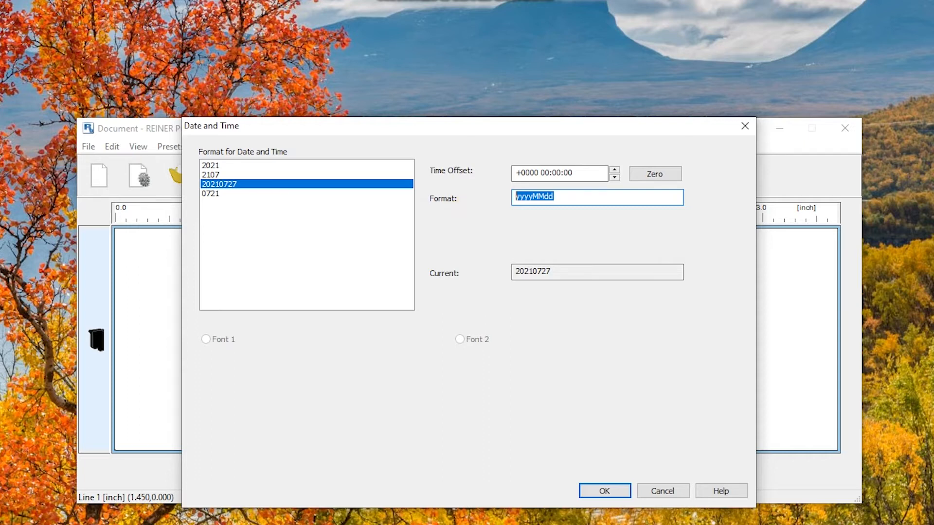
pyautogui.write('MM')
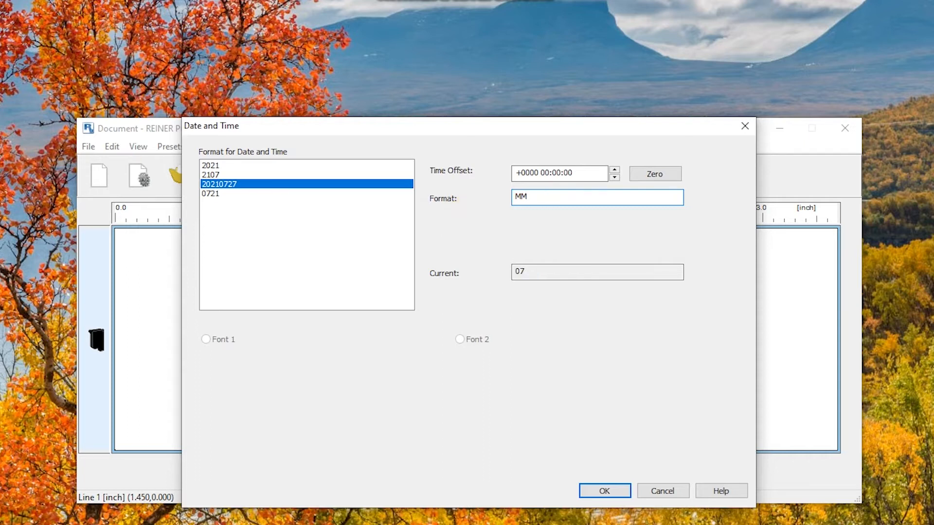
pyautogui.write('ddyyyy')
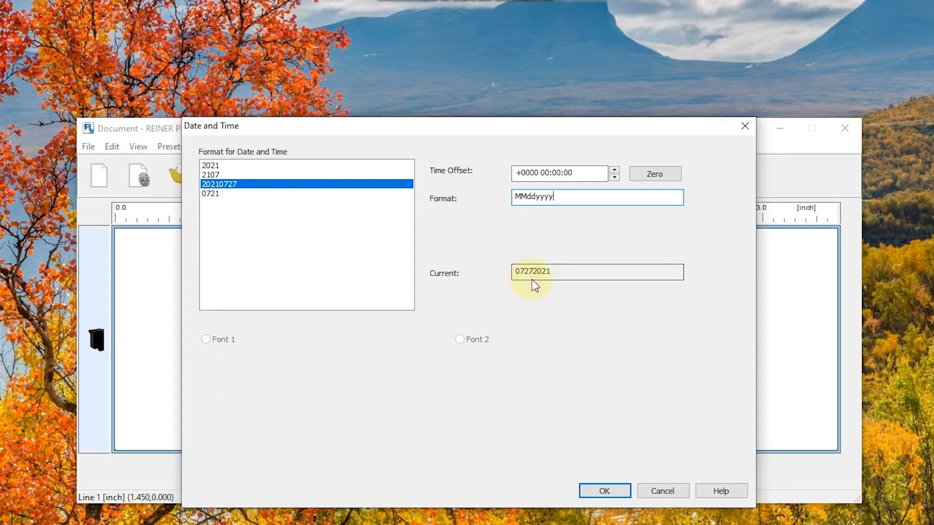
# - Set the date's time offset to +0001 00:00:00 and check the current date preview
pyautogui.moveTo(537, 272); pyautogui.dragTo(507, 271)
pyautogui.click(538, 173)
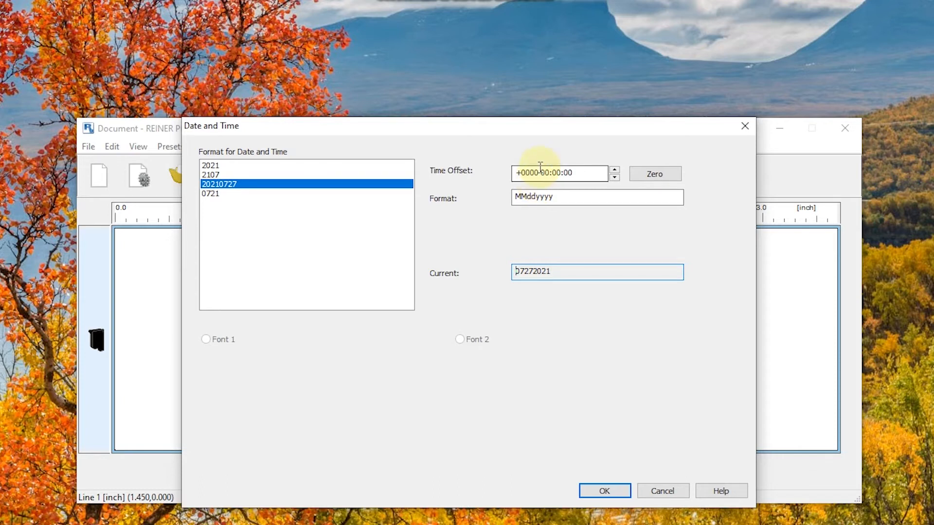
pyautogui.moveTo(538, 173); pyautogui.dragTo(508, 171)
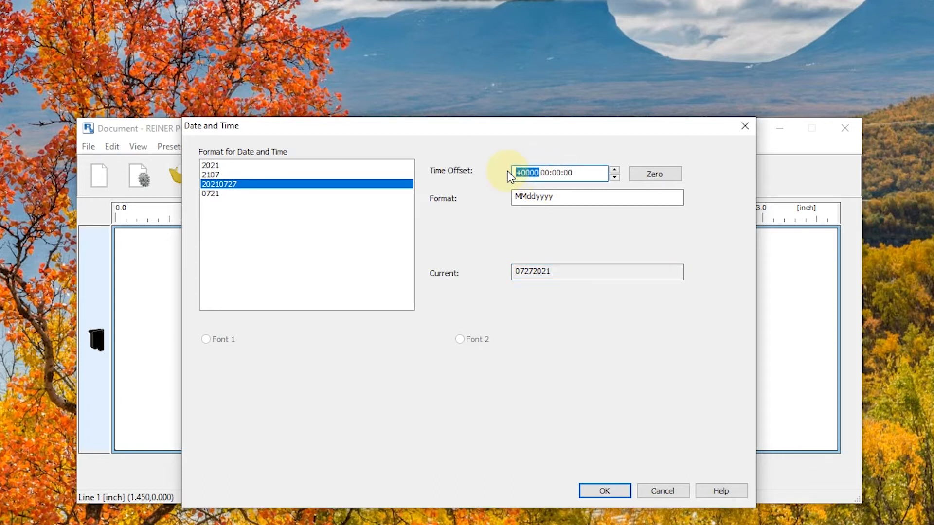
pyautogui.press('Right')
pyautogui.press('BackSpace')
pyautogui.write('1')
pyautogui.click(523, 271)
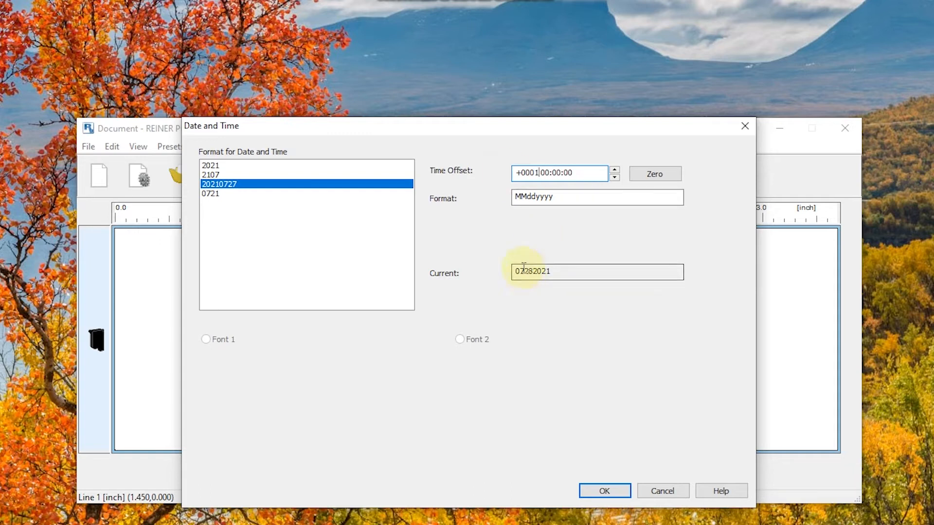
pyautogui.moveTo(531, 269); pyautogui.dragTo(534, 269)
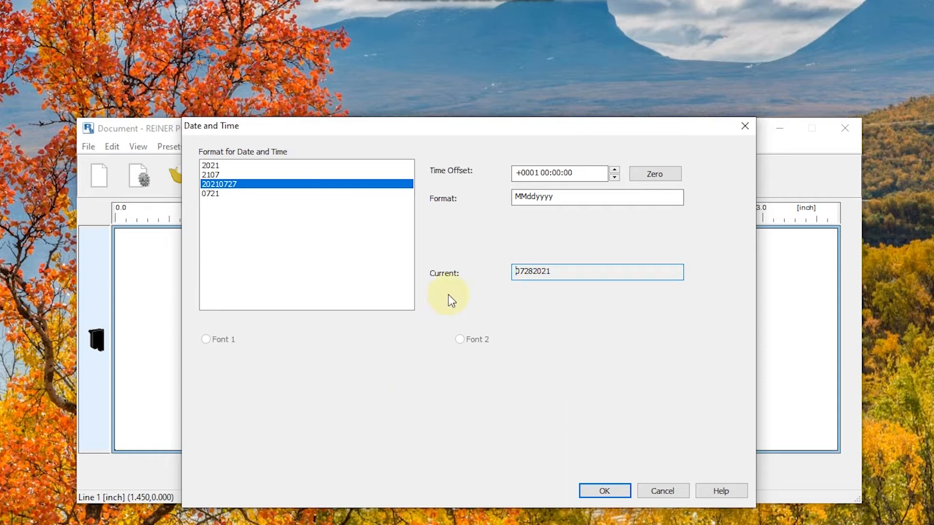
# - Try a time offset of +0002 00:00:00 for the date and restore it to +0001 00:00:00
pyautogui.click(538, 173)
pyautogui.press('BackSpace')
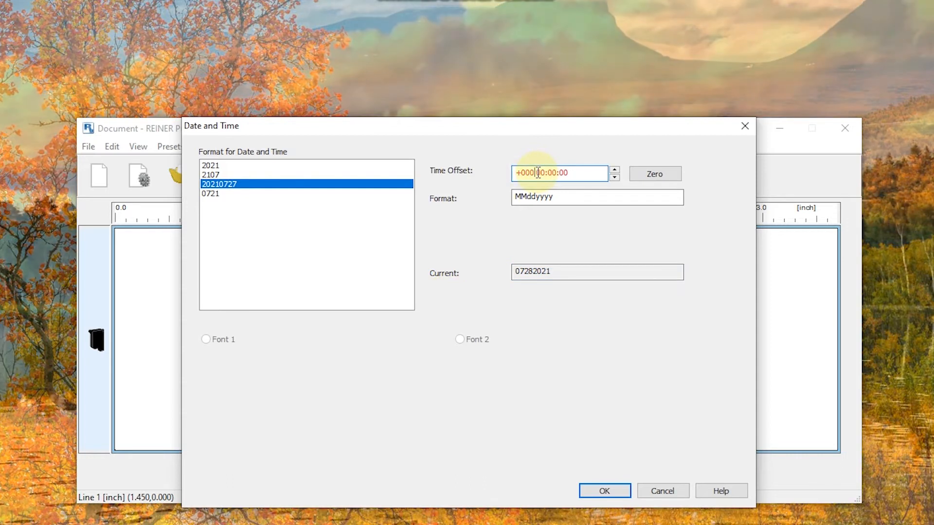
pyautogui.write('2')
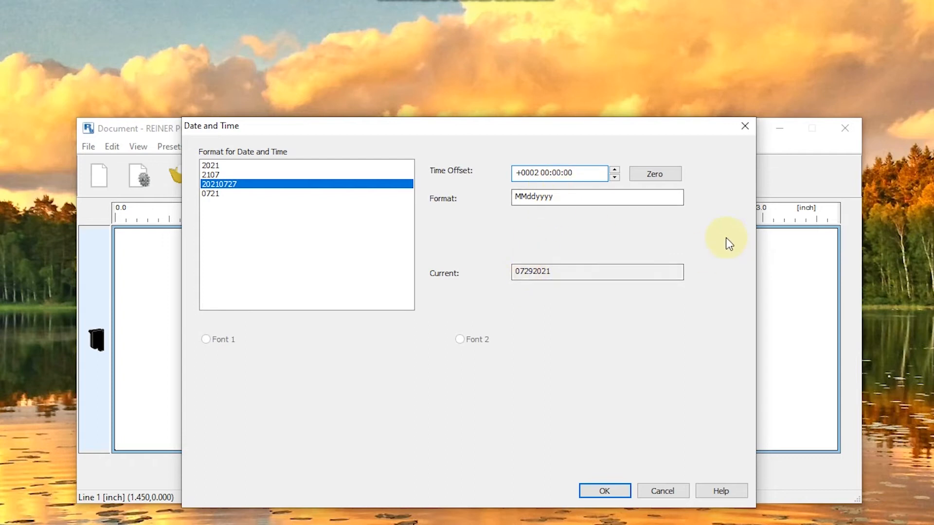
pyautogui.press('BackSpace')
pyautogui.write('1')
# - Accept the date format and insert the date into the barcode's character sequence, placing the barcode in the imprint area
pyautogui.click(602, 490)
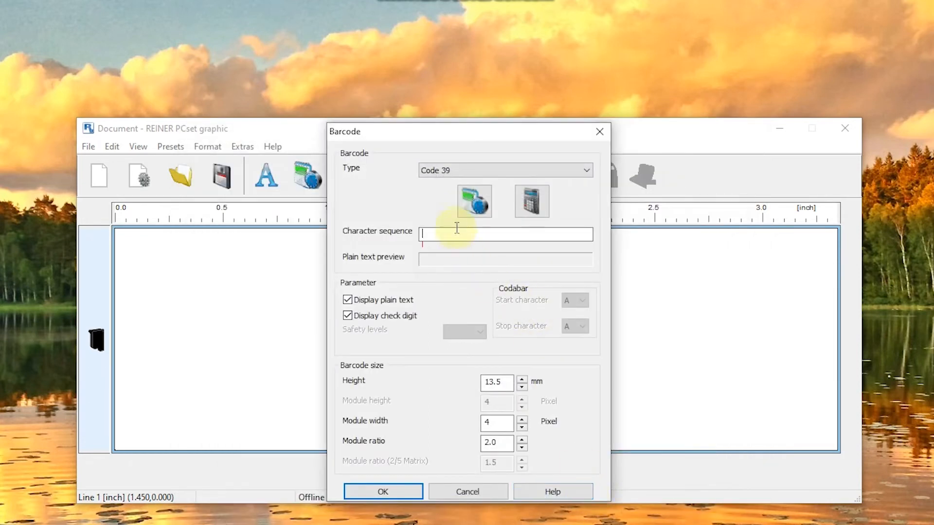
pyautogui.click(477, 197)
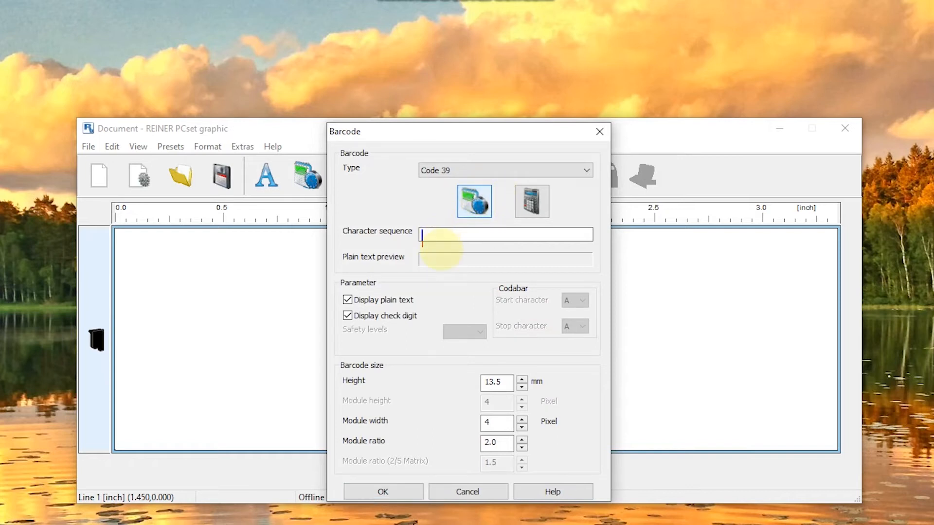
pyautogui.click(441, 250)
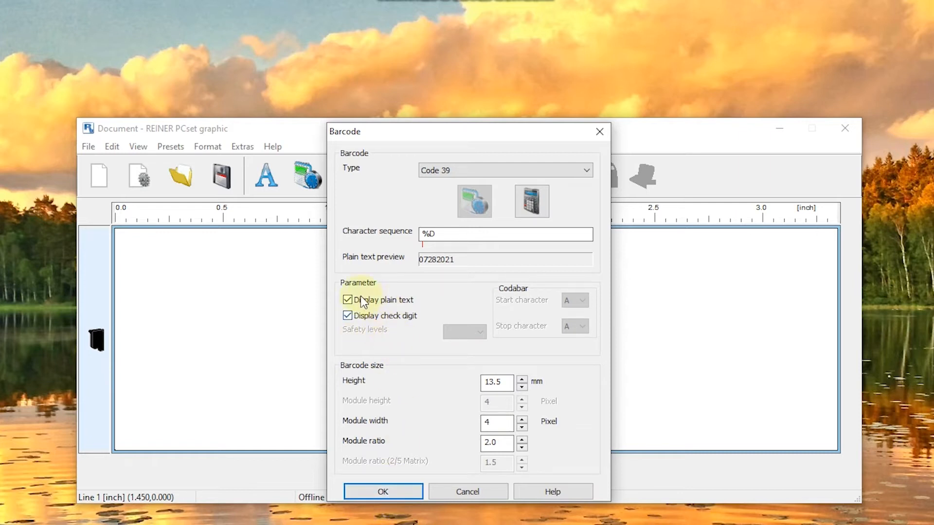
pyautogui.click(377, 489)
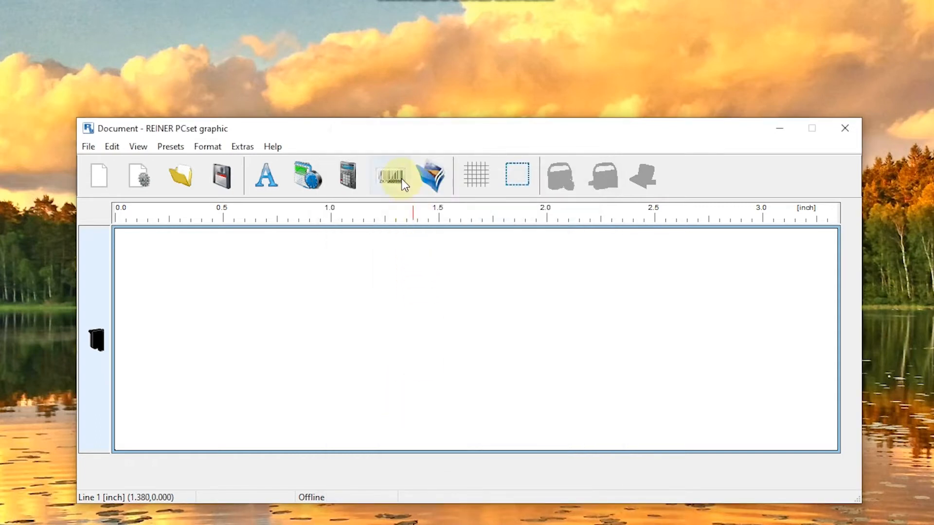
pyautogui.moveTo(392, 175); pyautogui.dragTo(215, 261)
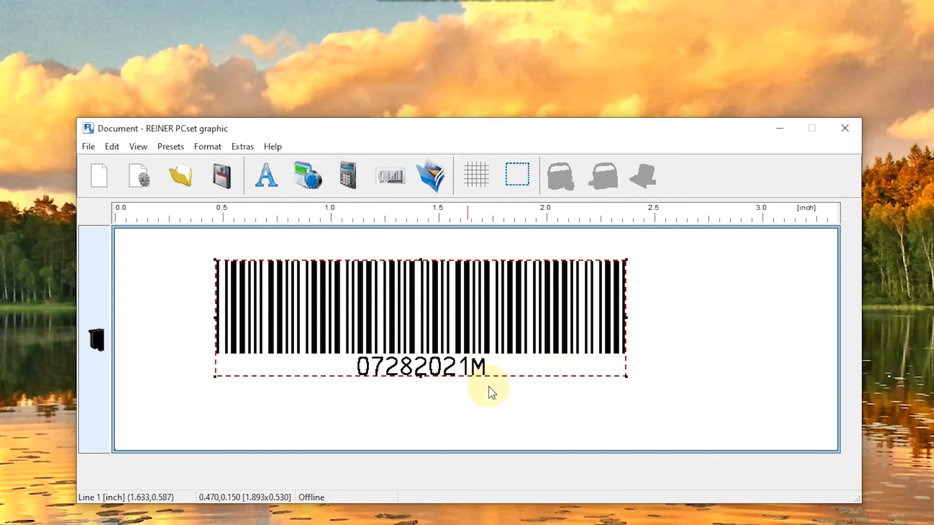
# - Turn off the check digit display in the barcode format and accept the settings
pyautogui.rightClick(385, 187)
pyautogui.click(427, 195)
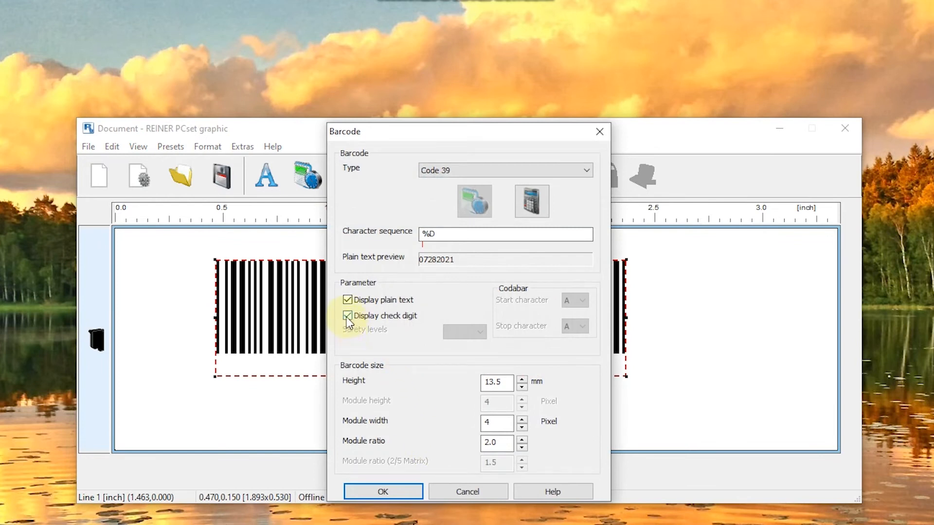
pyautogui.click(392, 492)
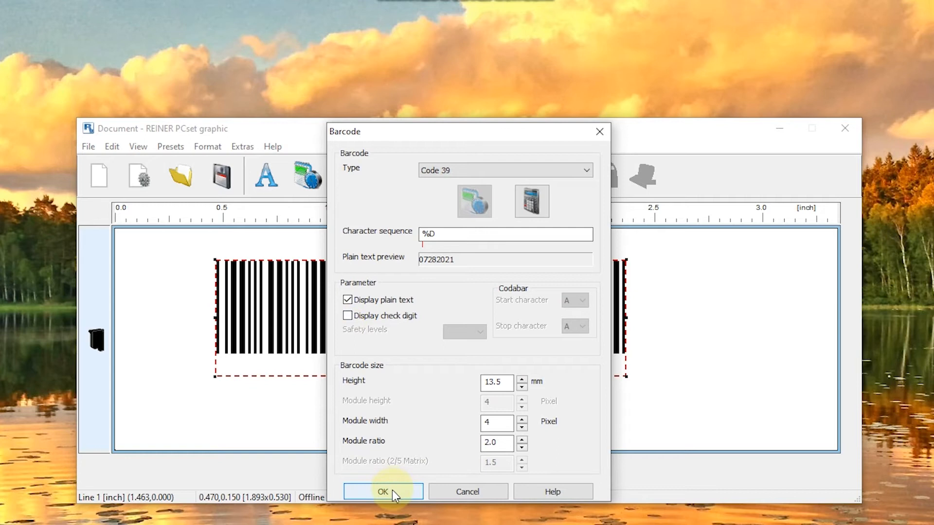
# - Delete the placed barcode and place a new one against the imprint area's upper edge, starting about 0.56 inch along the ruler
pyautogui.rightClick(408, 299)
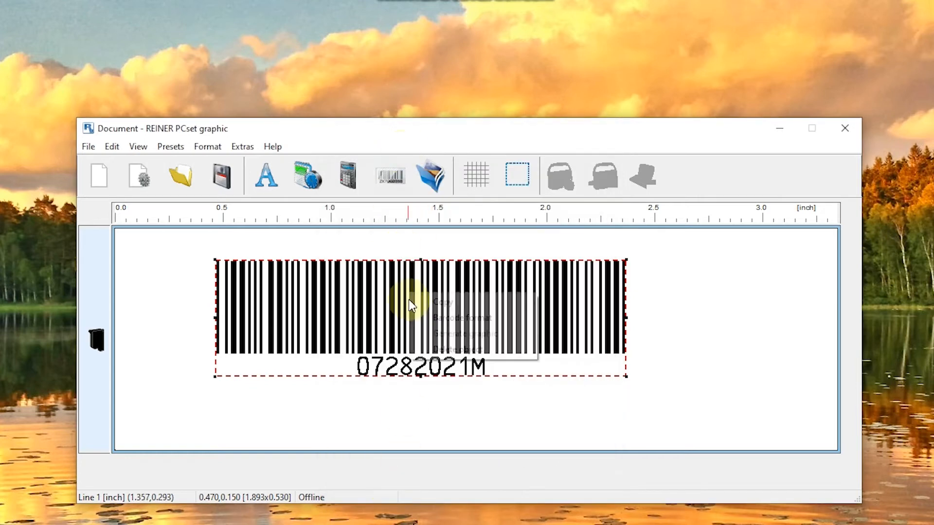
pyautogui.click(441, 341)
pyautogui.click(389, 175)
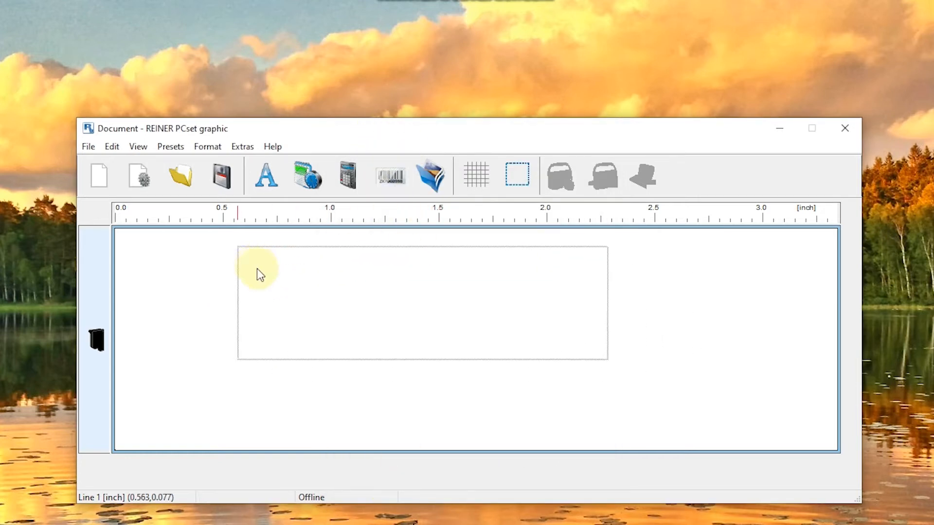
pyautogui.click(256, 264)
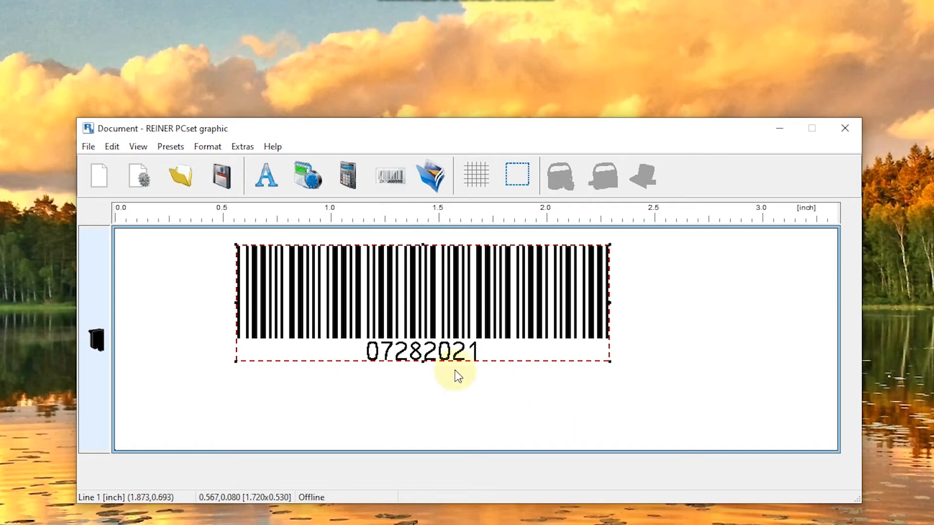
pyautogui.moveTo(401, 344); pyautogui.dragTo(404, 297)
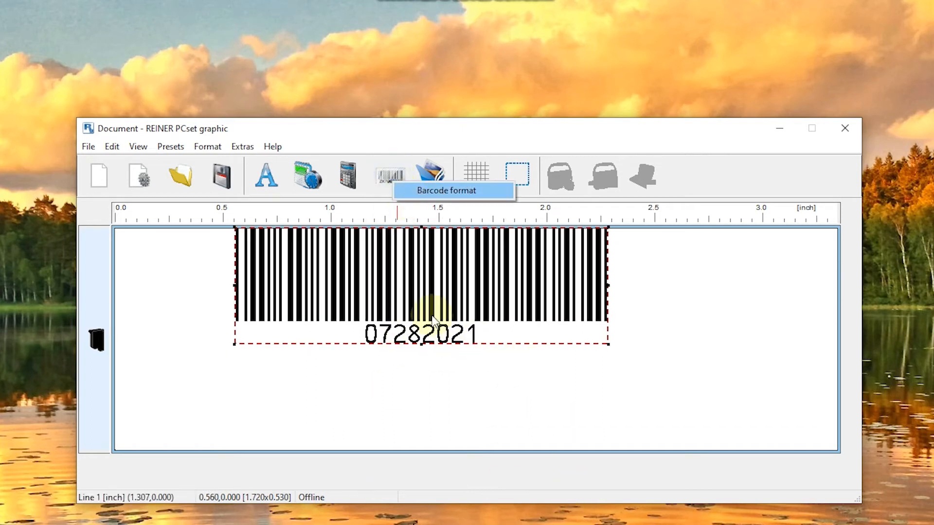
# - Turn off the plain text display in the barcode format and accept the settings
pyautogui.click(439, 191)
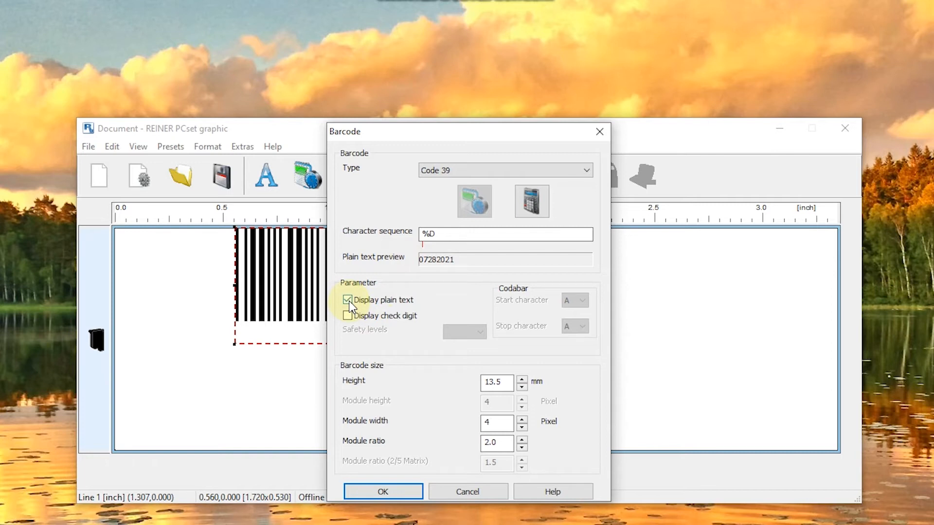
pyautogui.click(404, 497)
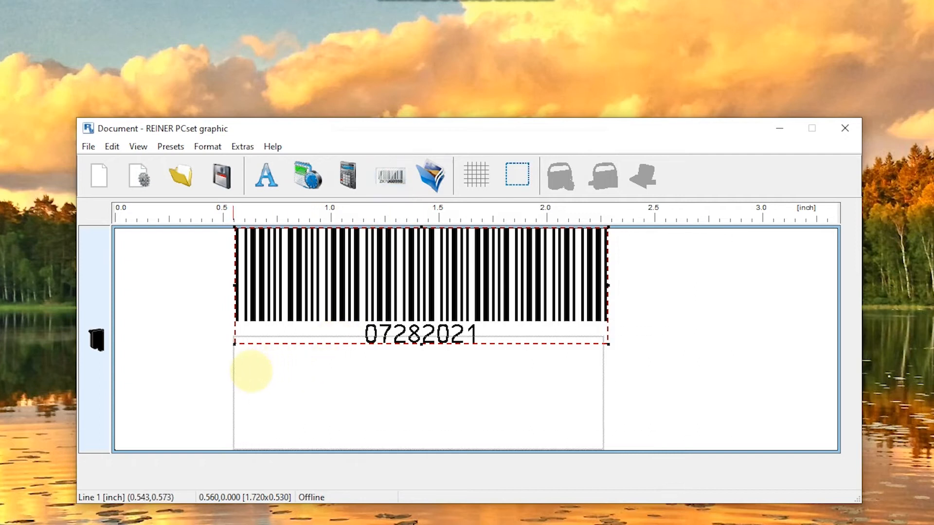
# - Place a second barcode directly beneath the first one, at about 0.54, 0.44 inch
pyautogui.click(250, 371)
pyautogui.moveTo(406, 400); pyautogui.dragTo(406, 306)
pyautogui.moveTo(463, 283); pyautogui.dragTo(462, 371)
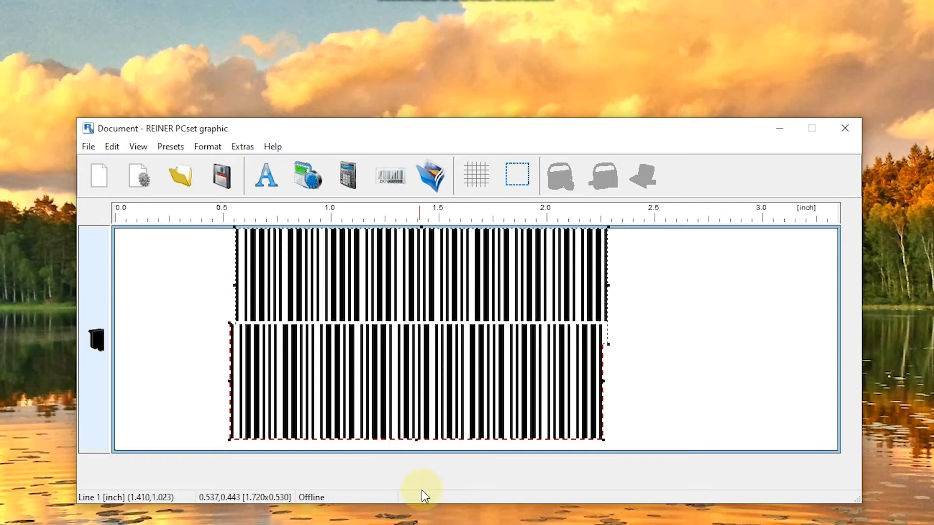
# - Delete both placed barcodes from the imprint area
pyautogui.rightClick(414, 380)
pyautogui.click(459, 439)
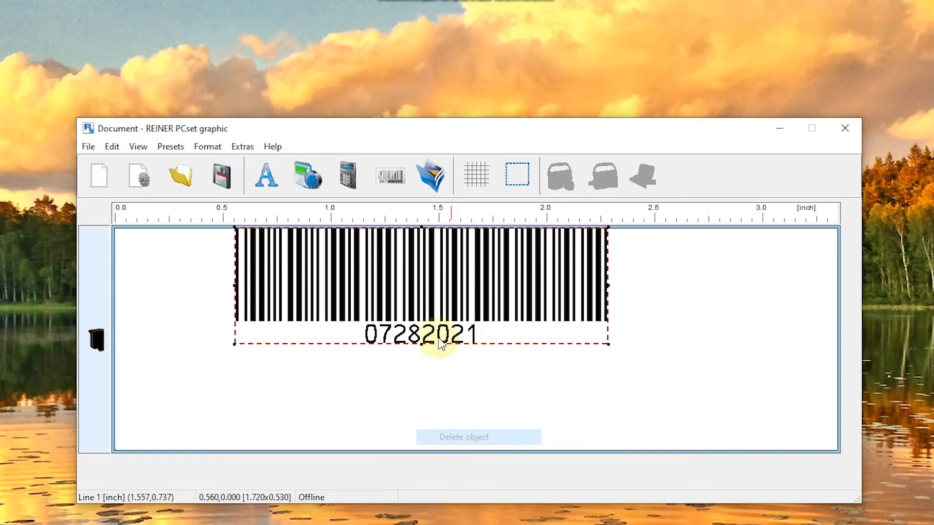
pyautogui.rightClick(416, 290)
pyautogui.click(448, 351)
# - Change the barcode type to QR Code and clear its sample character sequence
pyautogui.click(389, 182)
pyautogui.click(404, 195)
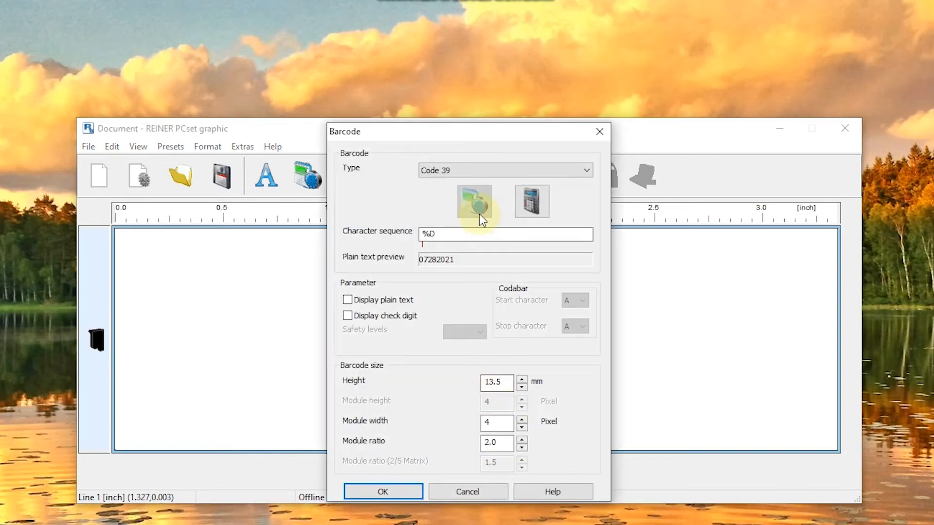
pyautogui.click(463, 169)
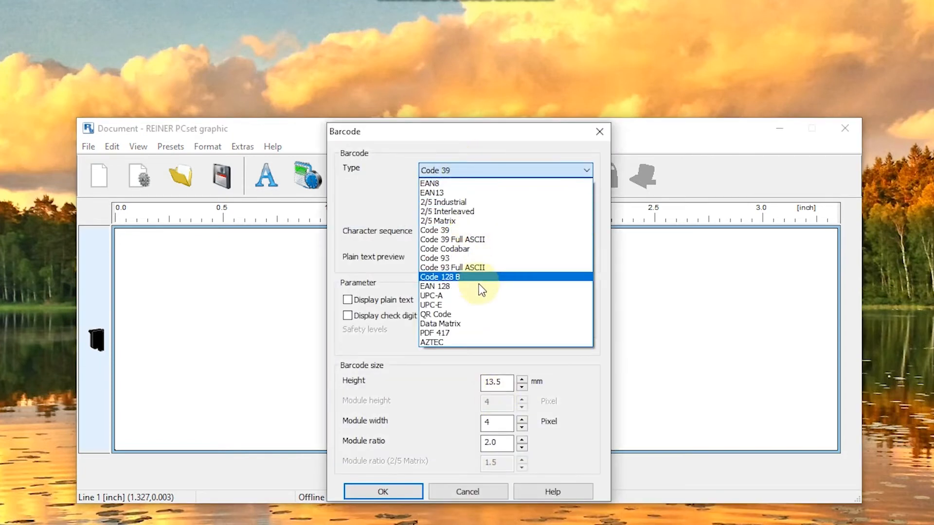
pyautogui.click(473, 315)
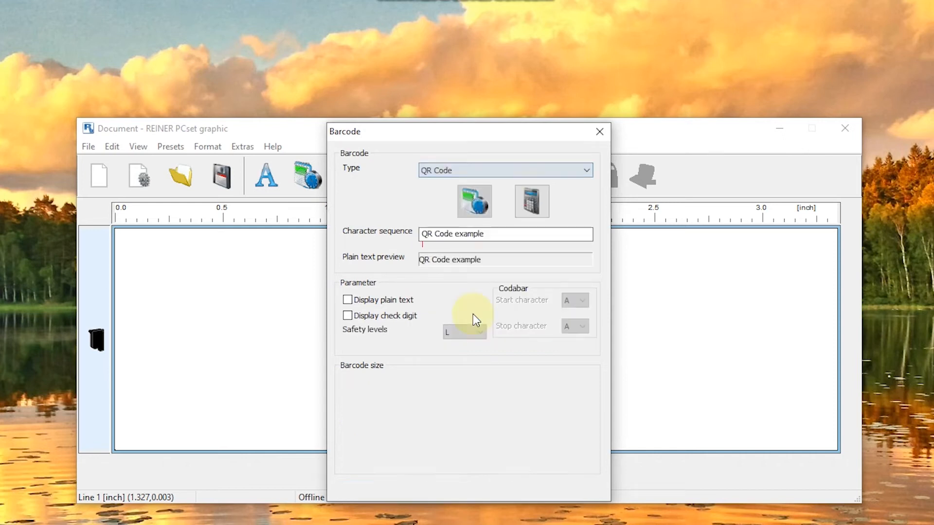
pyautogui.click(479, 233)
pyautogui.moveTo(486, 234); pyautogui.dragTo(393, 234)
pyautogui.press('BackSpace')
# - Set the QR code's date format to MMddyy, insert the date into the character sequence and accept the settings
pyautogui.click(471, 212)
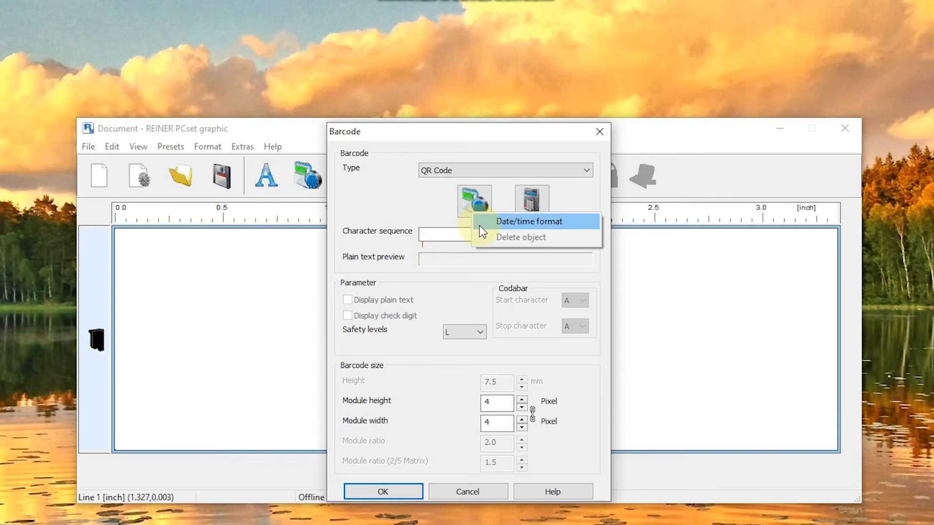
pyautogui.click(480, 226)
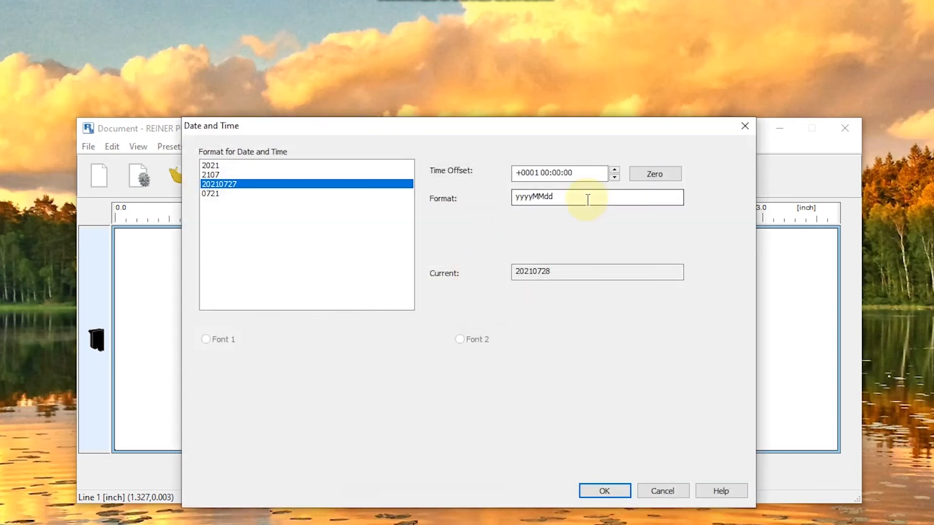
pyautogui.moveTo(587, 199); pyautogui.dragTo(427, 207)
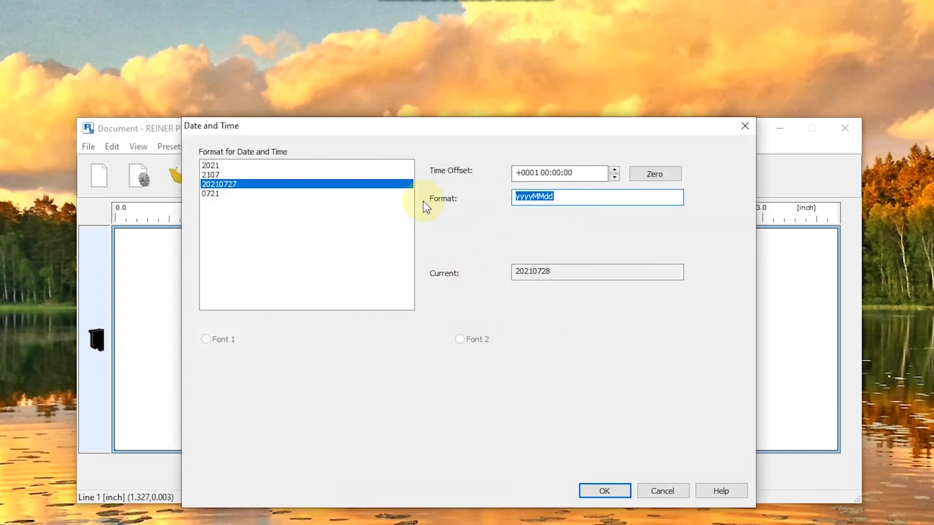
pyautogui.write('MMddyy')
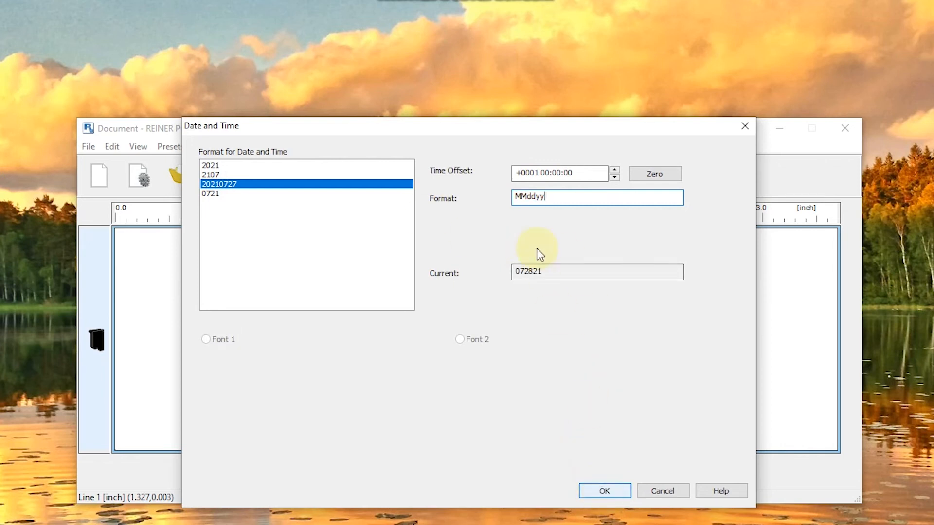
pyautogui.click(537, 173)
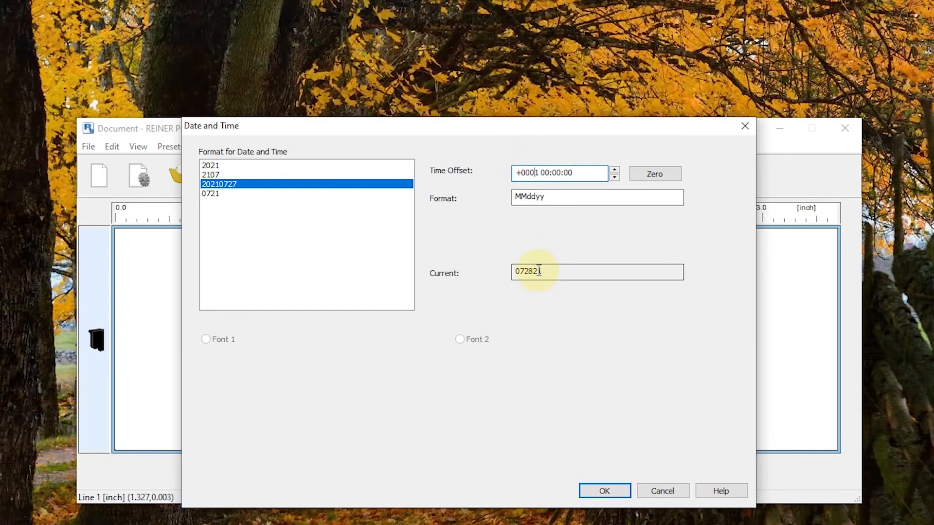
pyautogui.click(516, 271)
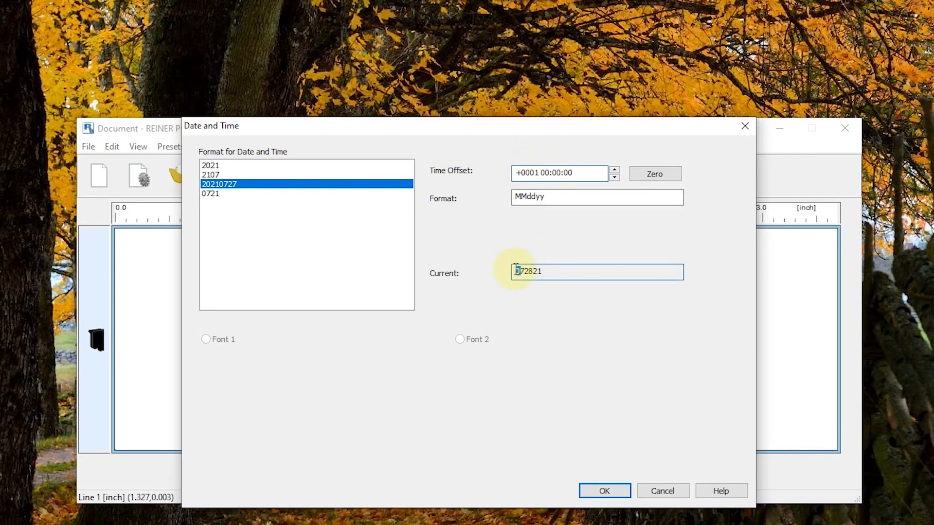
pyautogui.click(606, 492)
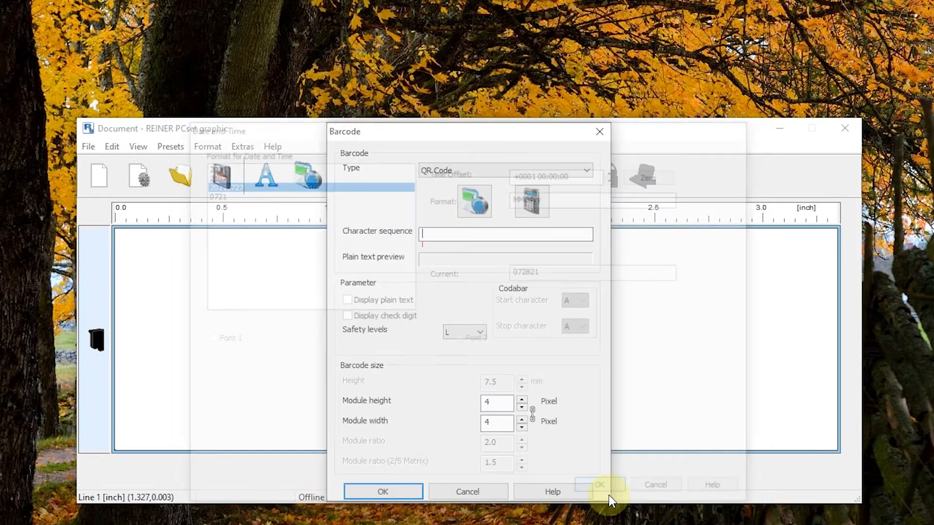
pyautogui.click(474, 201)
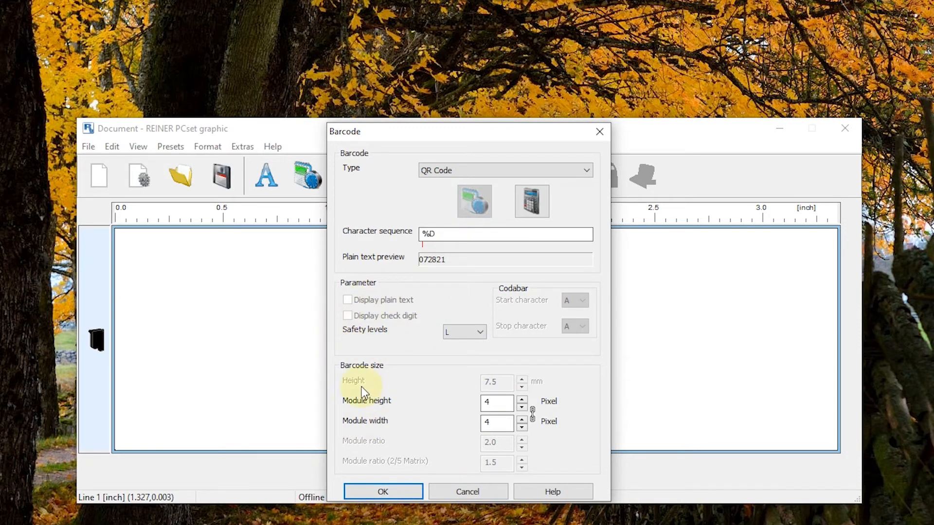
pyautogui.click(383, 489)
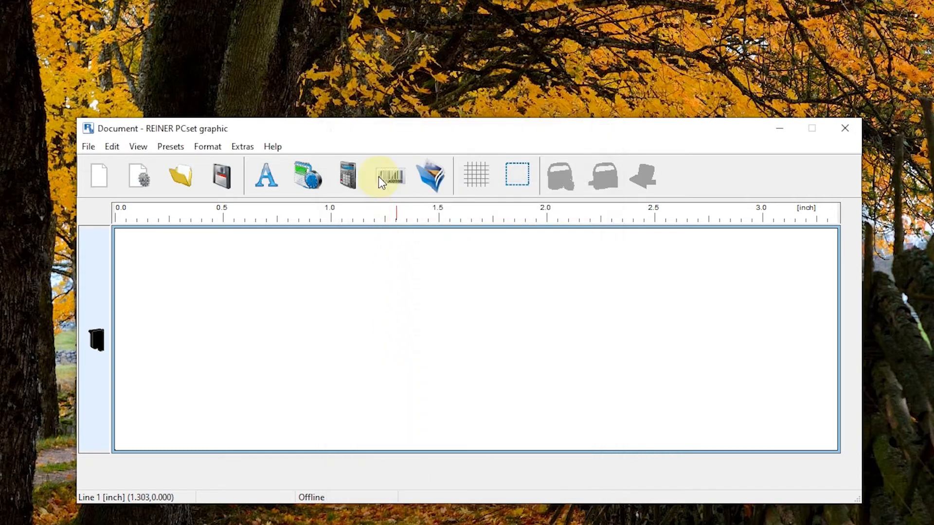
# - Place the QR code in the imprint area and enlarge it to about 0.85 inch square at about 0.23, 0.06 inch
pyautogui.moveTo(387, 173); pyautogui.dragTo(211, 324)
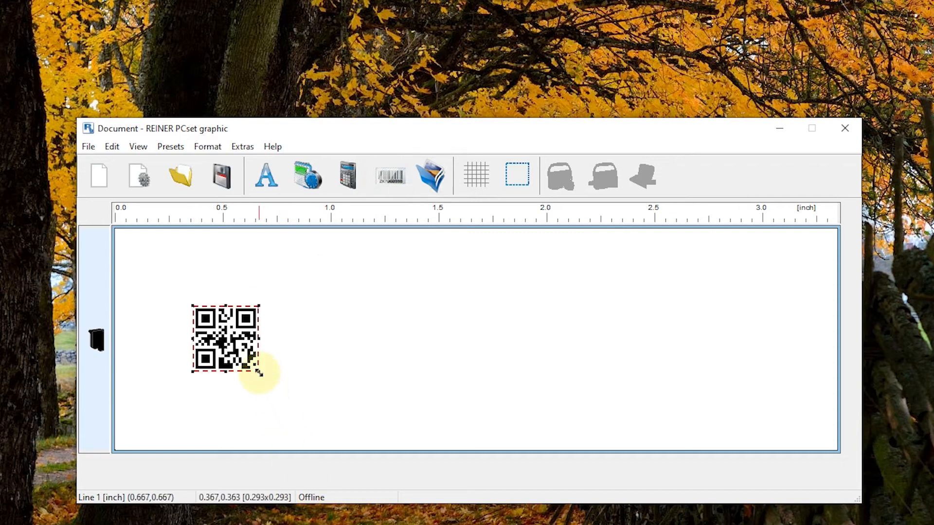
pyautogui.moveTo(259, 372); pyautogui.dragTo(349, 452)
pyautogui.moveTo(278, 330); pyautogui.dragTo(285, 338)
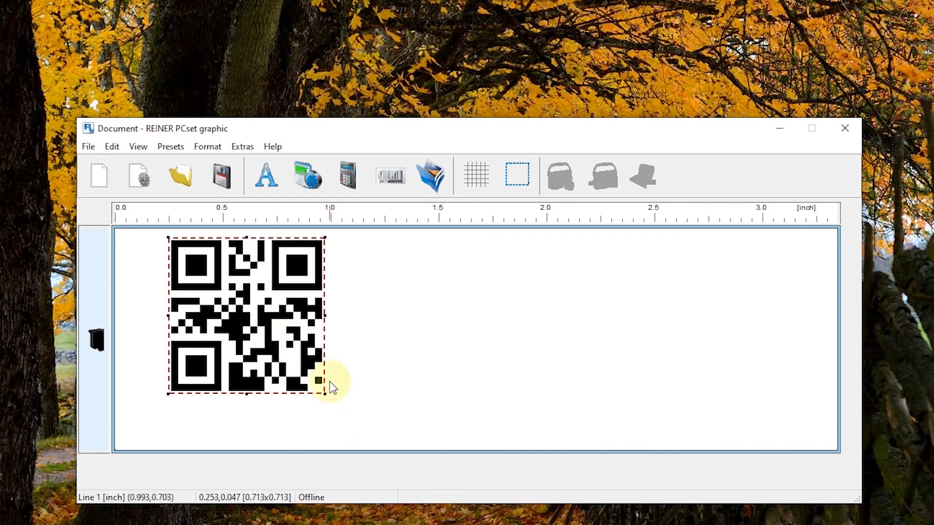
pyautogui.moveTo(323, 393); pyautogui.dragTo(356, 423)
pyautogui.moveTo(326, 372); pyautogui.dragTo(290, 358)
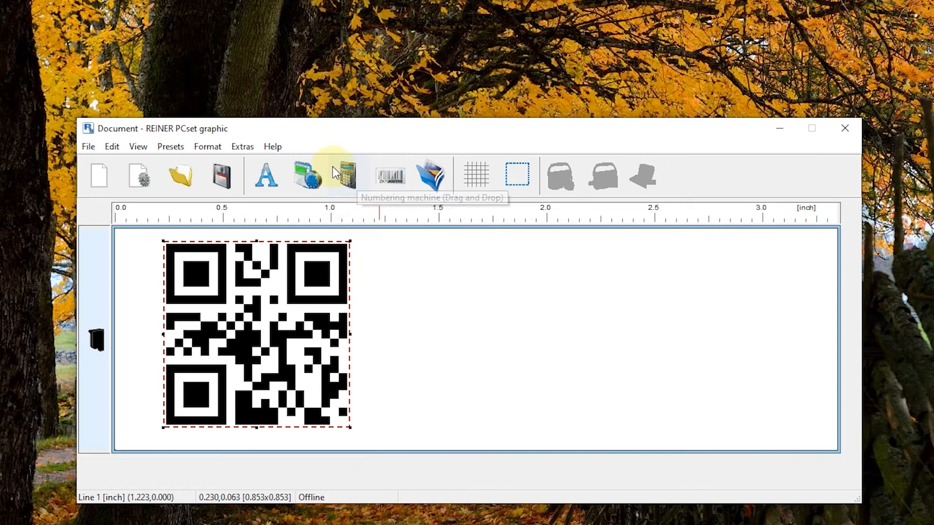
# - Choose the "Jul 27, 2021" style (MMM' 'dd', 'yyyy) as the format for the standalone date field
pyautogui.rightClick(308, 177)
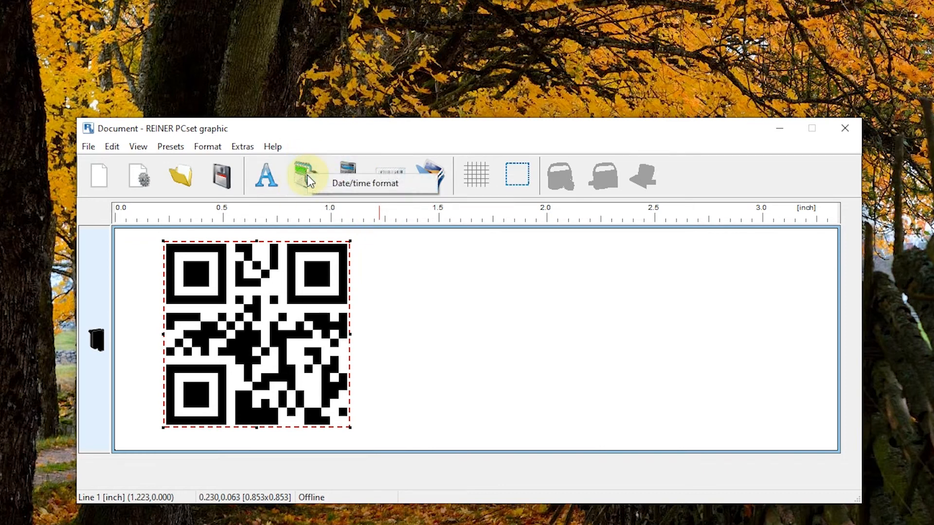
pyautogui.click(314, 184)
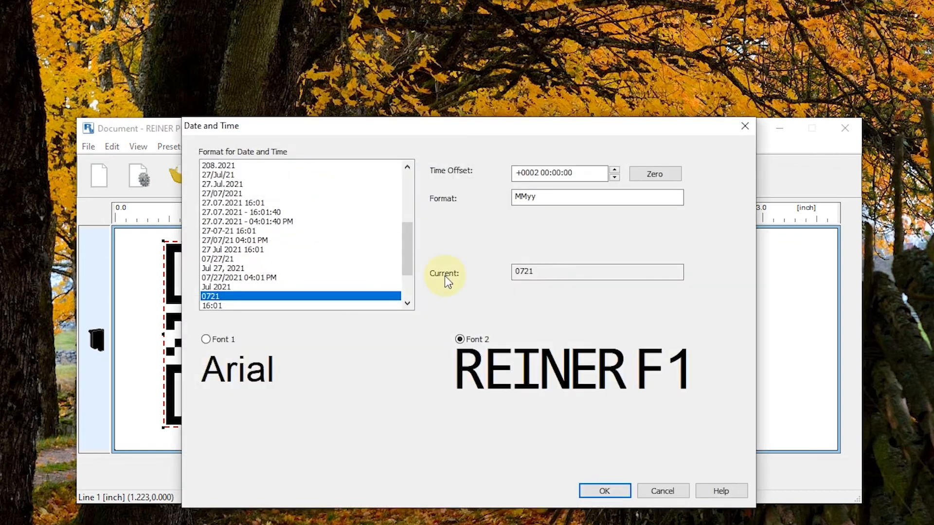
pyautogui.scroll(-2, 316, 275)
pyautogui.scroll(7, 312, 265)
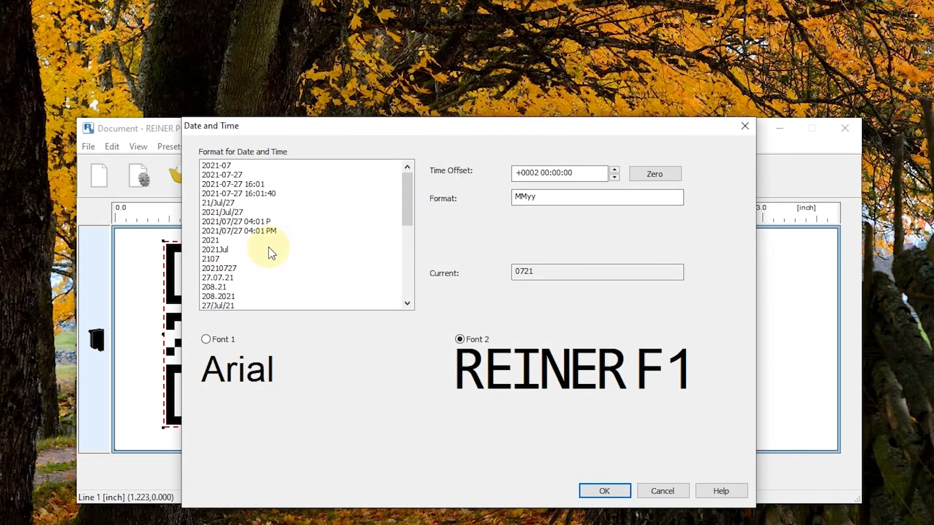
pyautogui.scroll(-6, 263, 282)
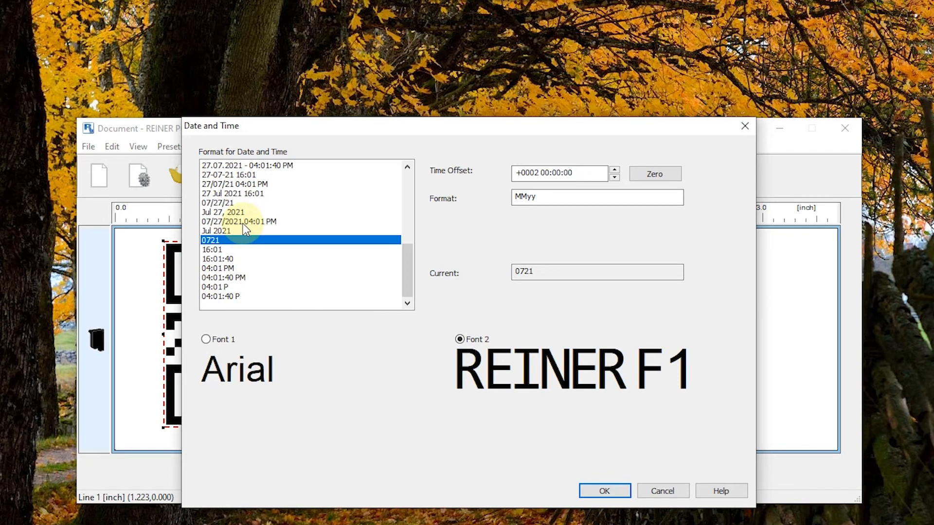
pyautogui.click(243, 223)
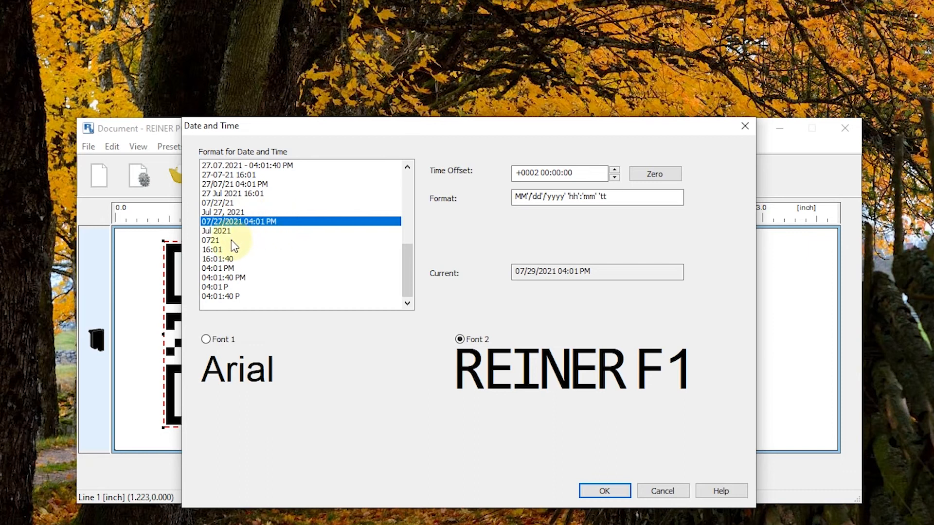
pyautogui.click(229, 213)
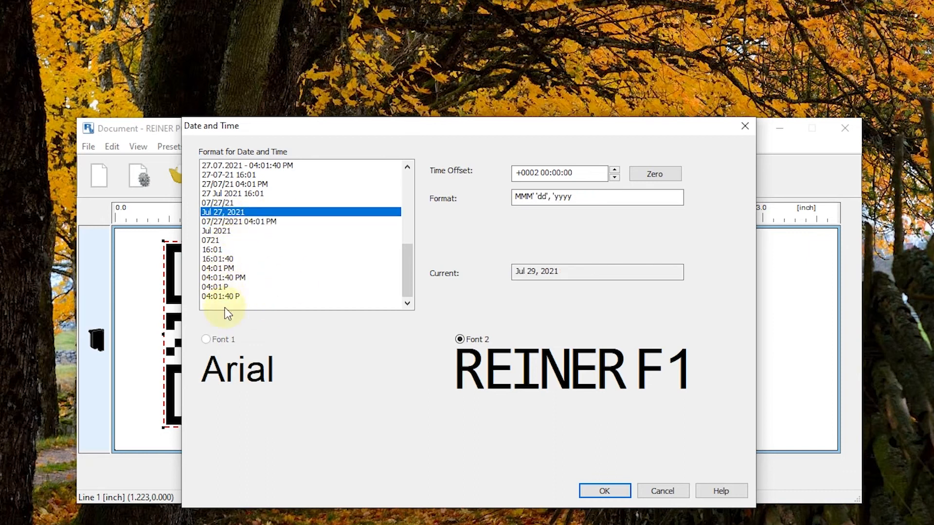
pyautogui.moveTo(583, 203); pyautogui.dragTo(506, 207)
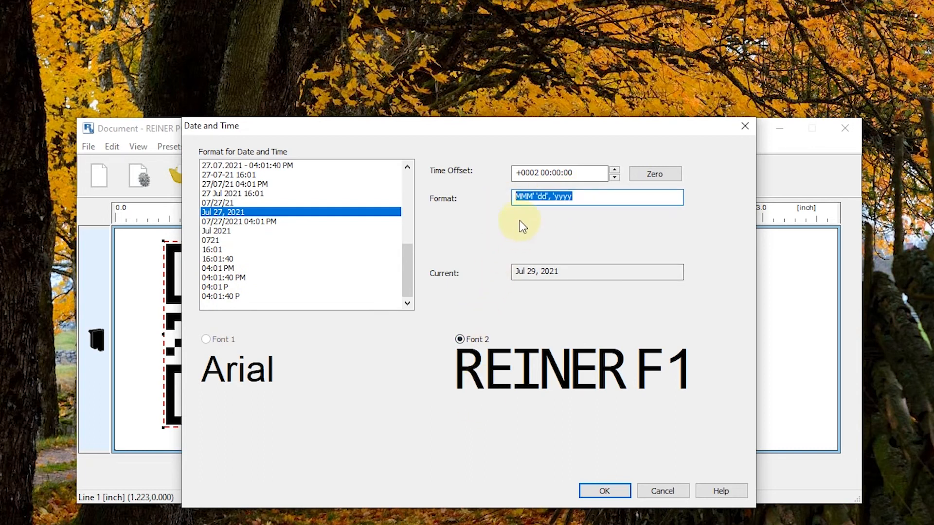
# - Set the date field's time offset to +0001 day and accept the settings
pyautogui.click(539, 173)
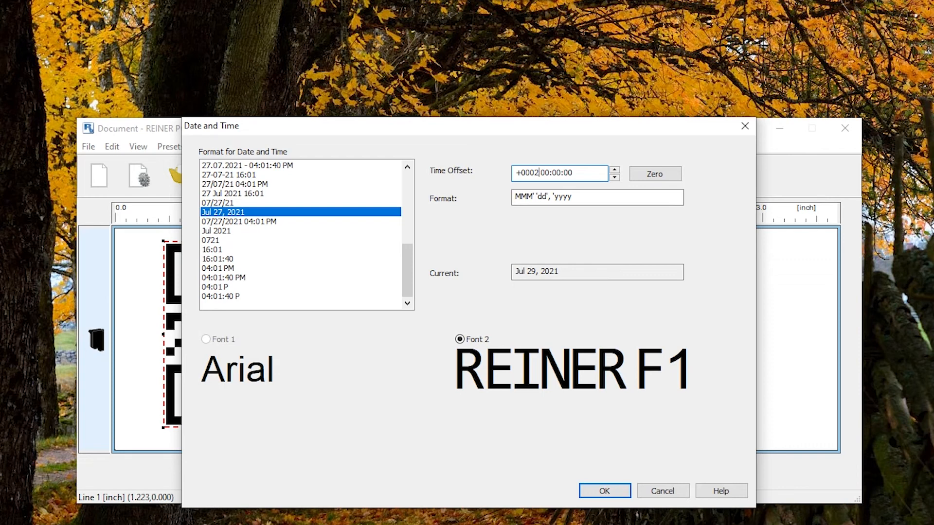
pyautogui.press('BackSpace')
pyautogui.write('1')
pyautogui.click(600, 491)
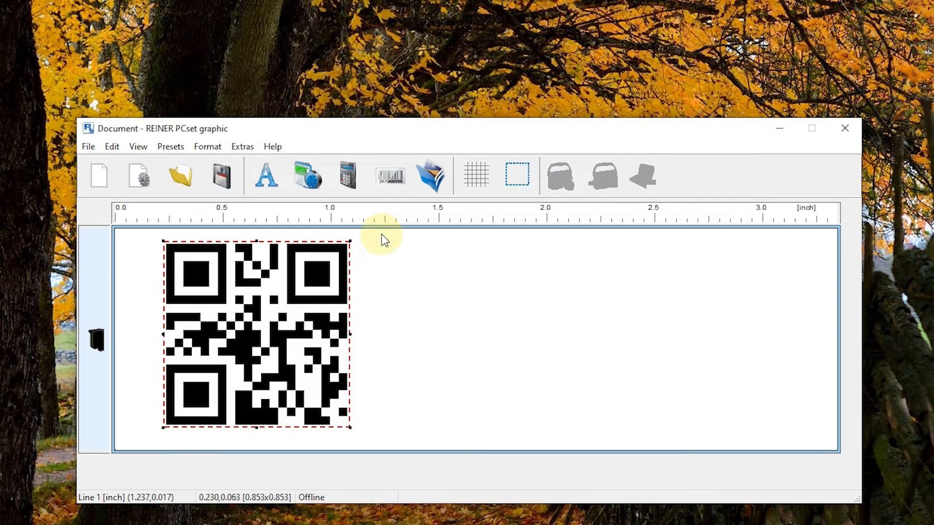
# - Place an empty text field at the imprint area's upper edge and the date field beside the QR code at about 1.10, 0.28 inch
pyautogui.click(267, 180)
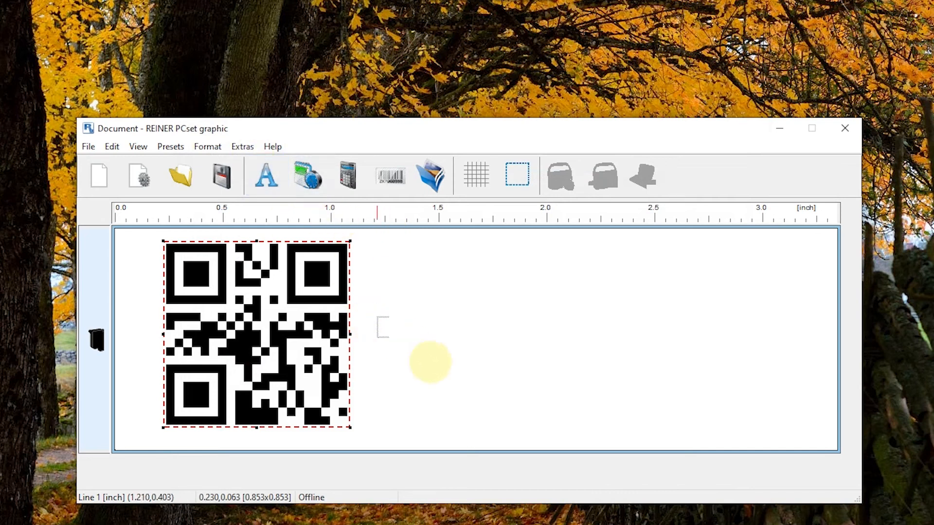
pyautogui.click(277, 233)
pyautogui.click(307, 174)
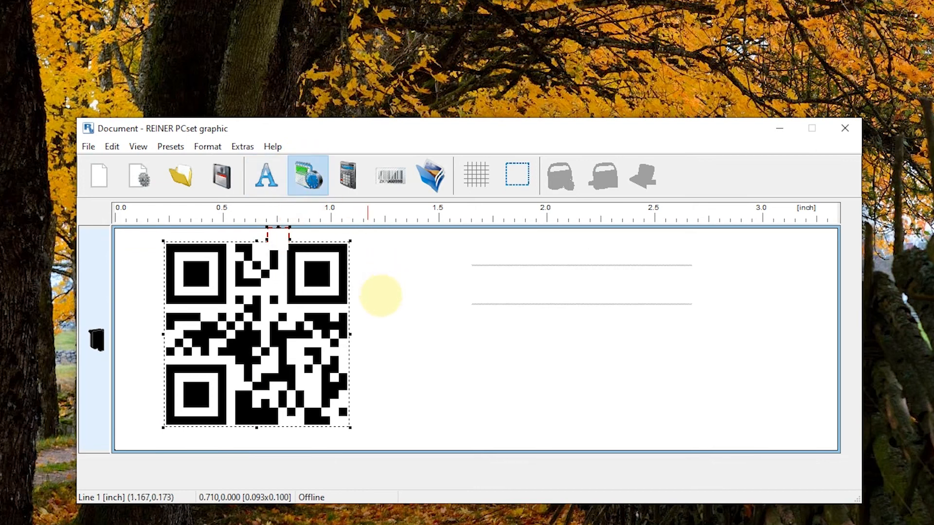
pyautogui.click(371, 307)
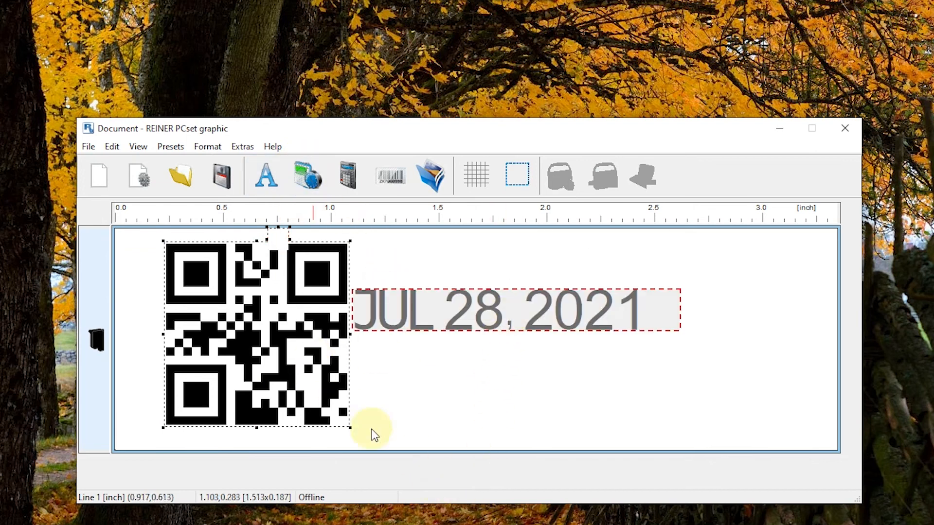
# - Shrink the QR code to about 0.64 inch square, move it to about 0.44, 0.04 inch, and put the date directly beneath it
pyautogui.moveTo(350, 427); pyautogui.dragTo(305, 371)
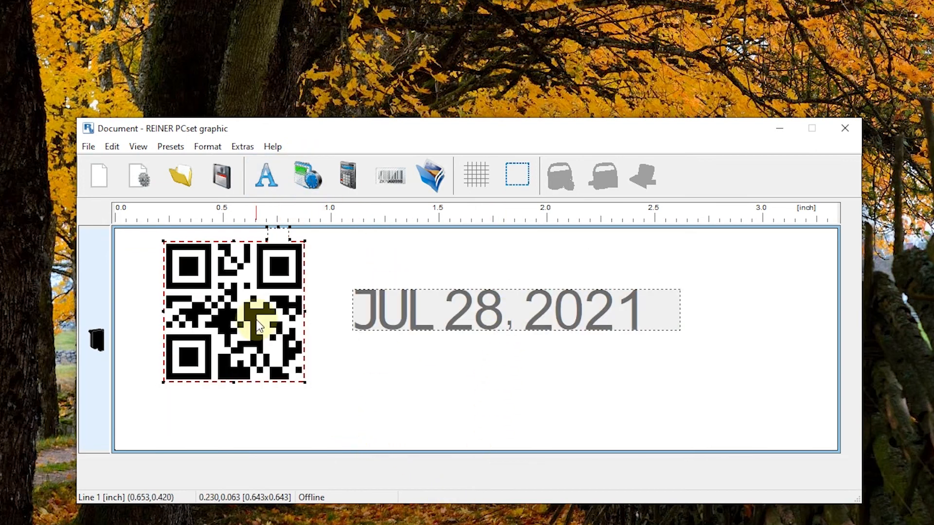
pyautogui.moveTo(256, 318); pyautogui.dragTo(277, 304)
pyautogui.moveTo(488, 311); pyautogui.dragTo(265, 395)
pyautogui.moveTo(307, 360); pyautogui.dragTo(332, 368)
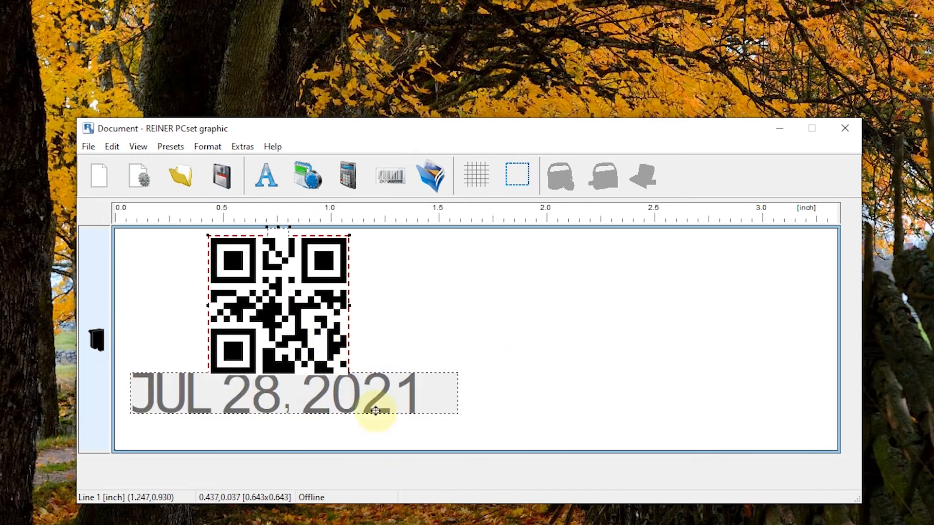
# - Move the date back beside the QR code and lower both, with the date at about 1.07, 0.48 inch
pyautogui.moveTo(391, 396); pyautogui.dragTo(618, 305)
pyautogui.moveTo(333, 333); pyautogui.dragTo(323, 376)
pyautogui.moveTo(444, 319); pyautogui.dragTo(433, 370)
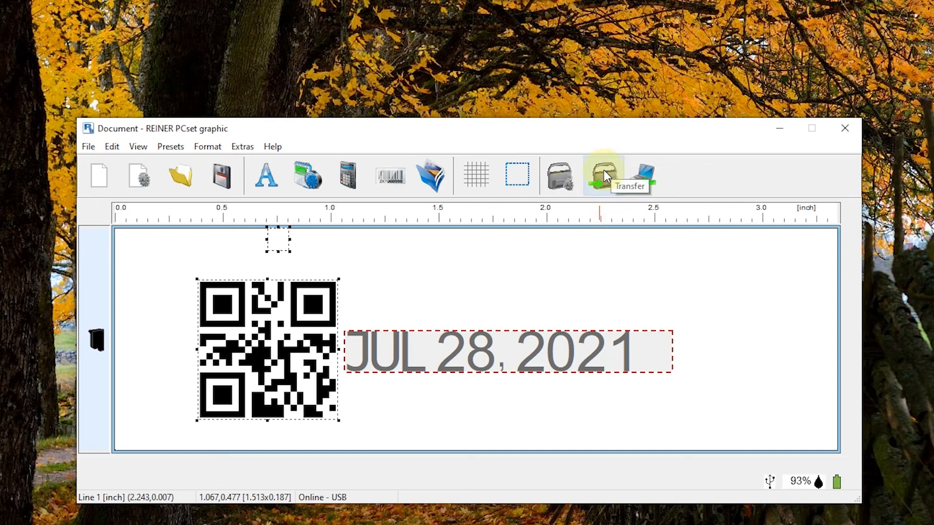
# - Transfer the imprint to the connected device without replacing the existing document
pyautogui.click(603, 170)
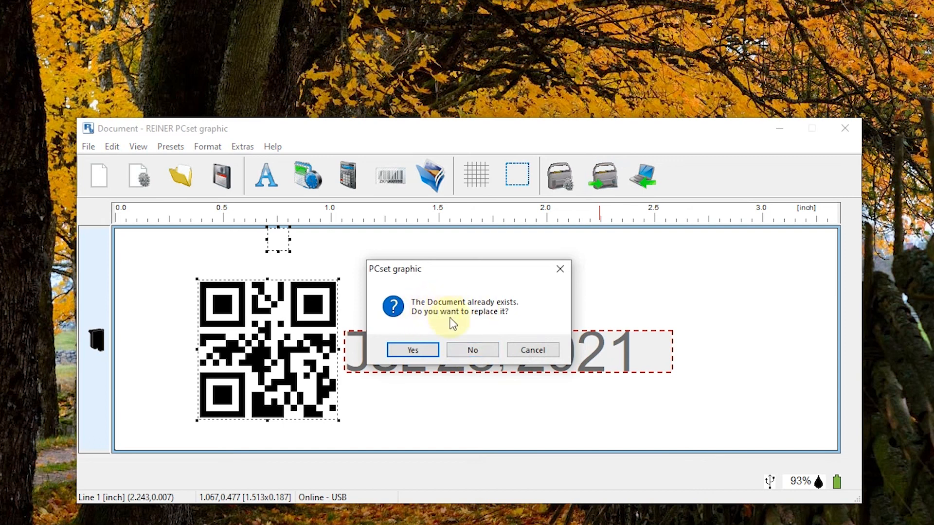
pyautogui.click(471, 350)
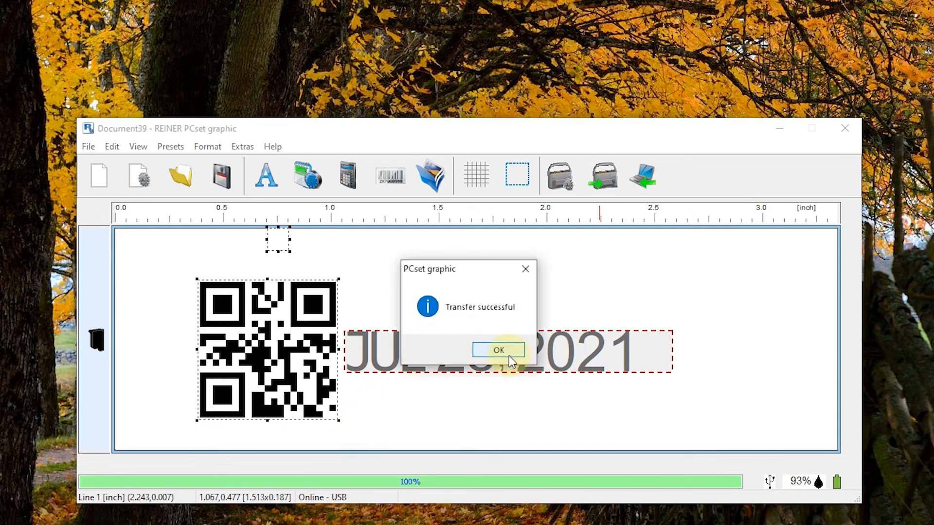
pyautogui.click(508, 356)
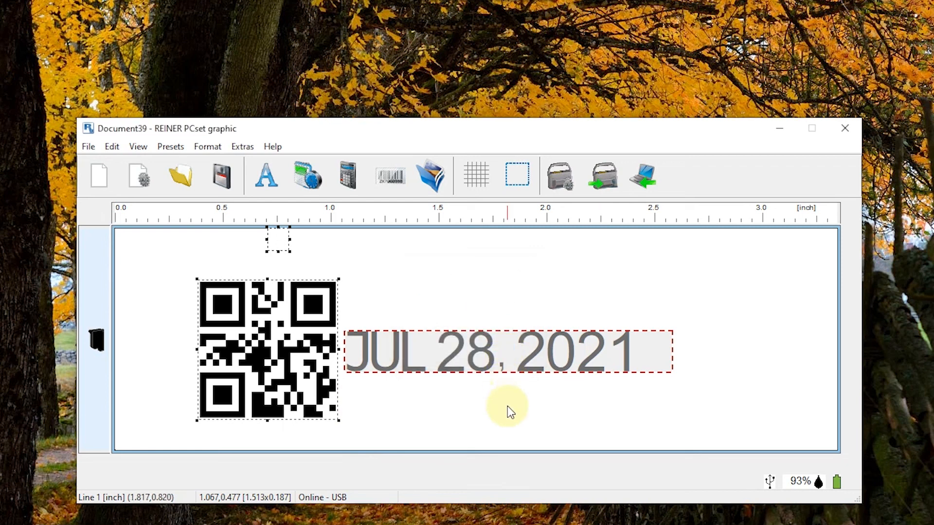